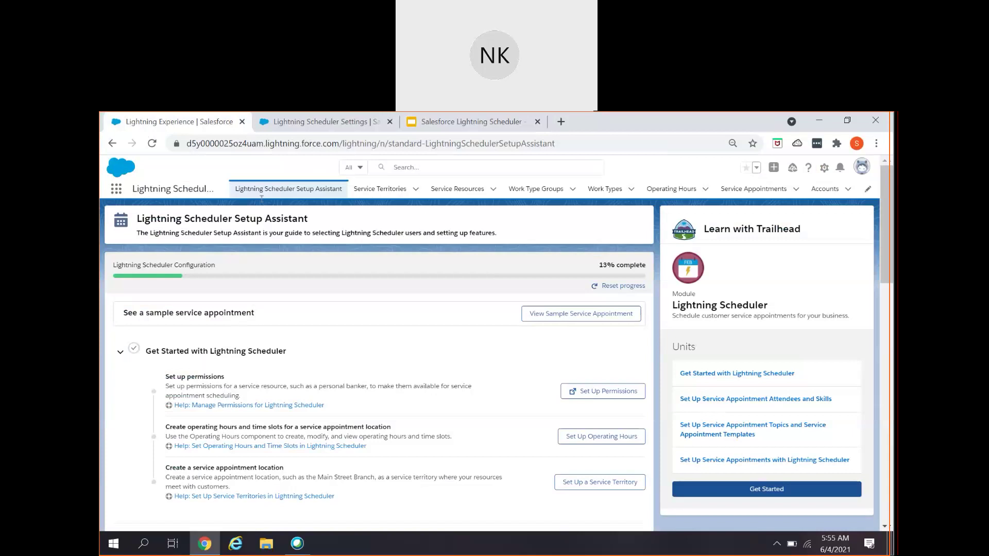
- Open Lightning Scheduler Settings and highlight the Concurrent Scheduling description
{"action": "left_click", "coordinate": [299, 122]}
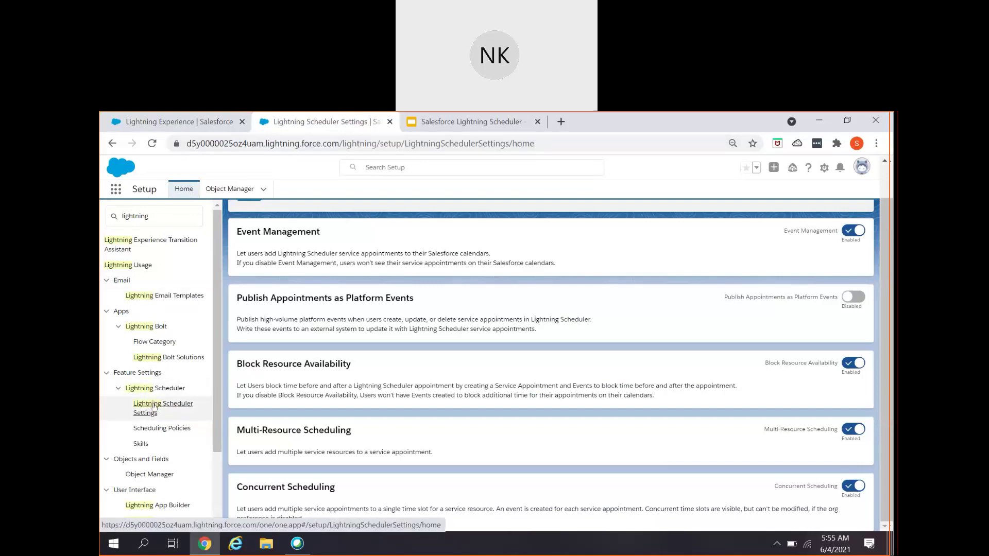
{"action": "left_click", "coordinate": [153, 407]}
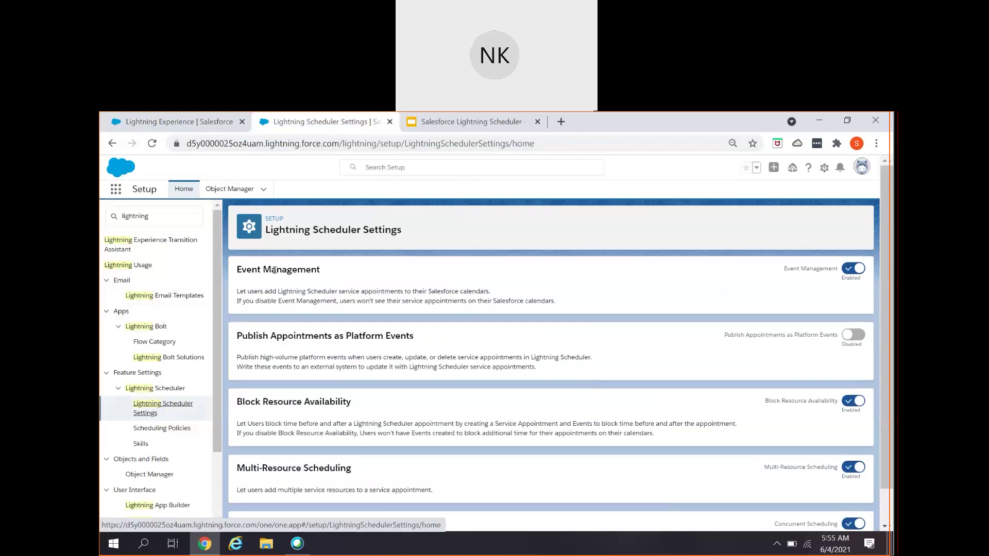
{"action": "scroll", "coordinate": [282, 375], "scroll_direction": "down", "scroll_amount": 1}
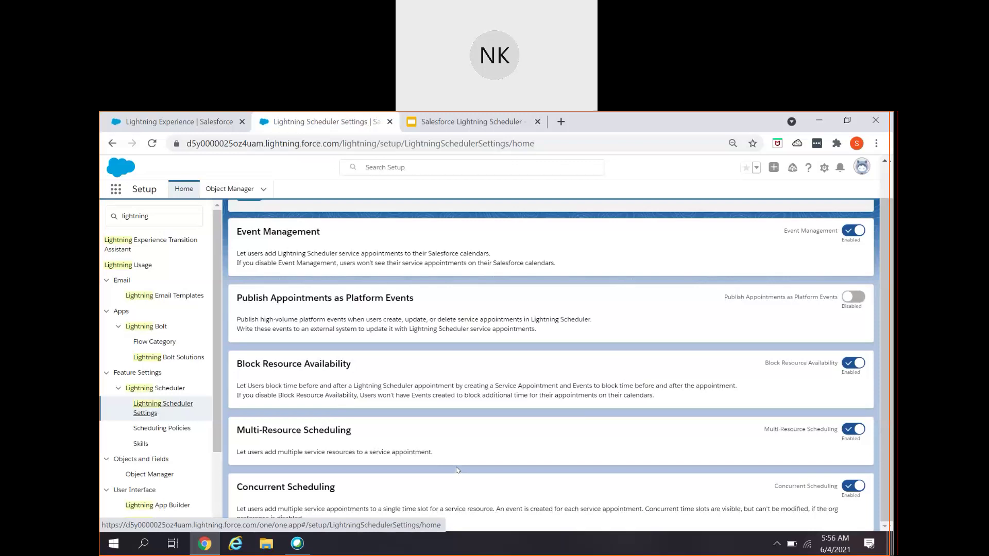
{"action": "scroll", "coordinate": [456, 469], "scroll_direction": "up", "scroll_amount": 1}
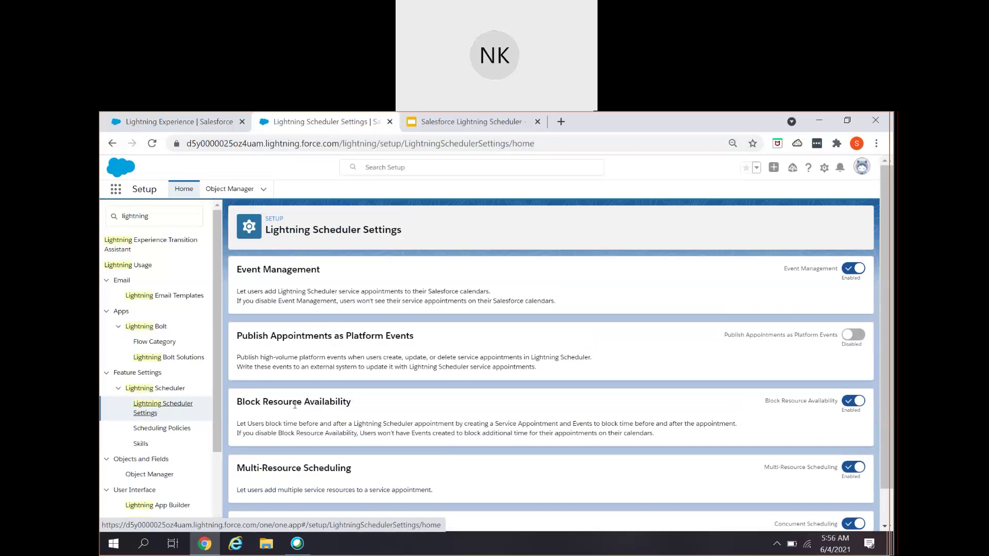
{"action": "scroll", "coordinate": [295, 406], "scroll_direction": "down", "scroll_amount": 1}
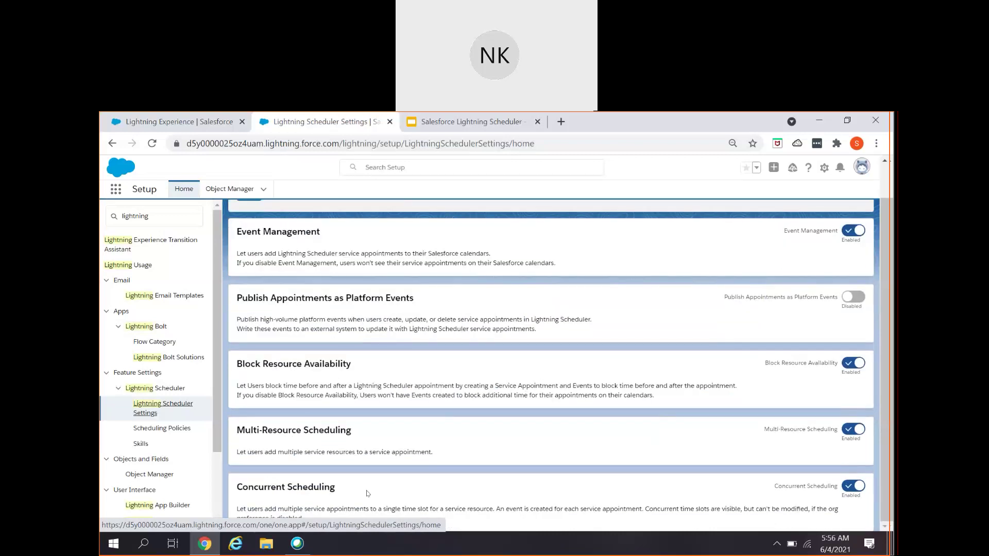
{"action": "scroll", "coordinate": [368, 493], "scroll_direction": "up", "scroll_amount": 1}
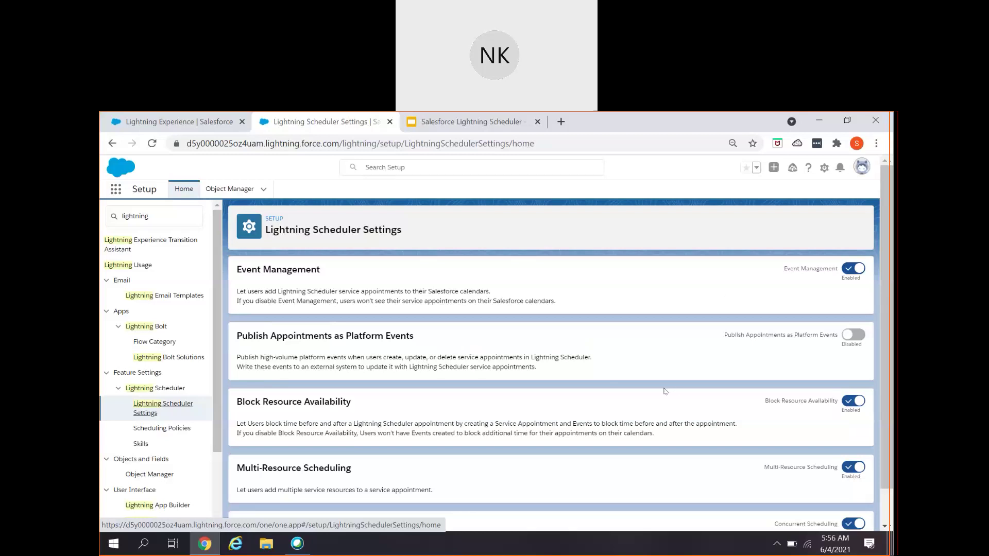
{"action": "scroll", "coordinate": [661, 394], "scroll_direction": "down", "scroll_amount": 1}
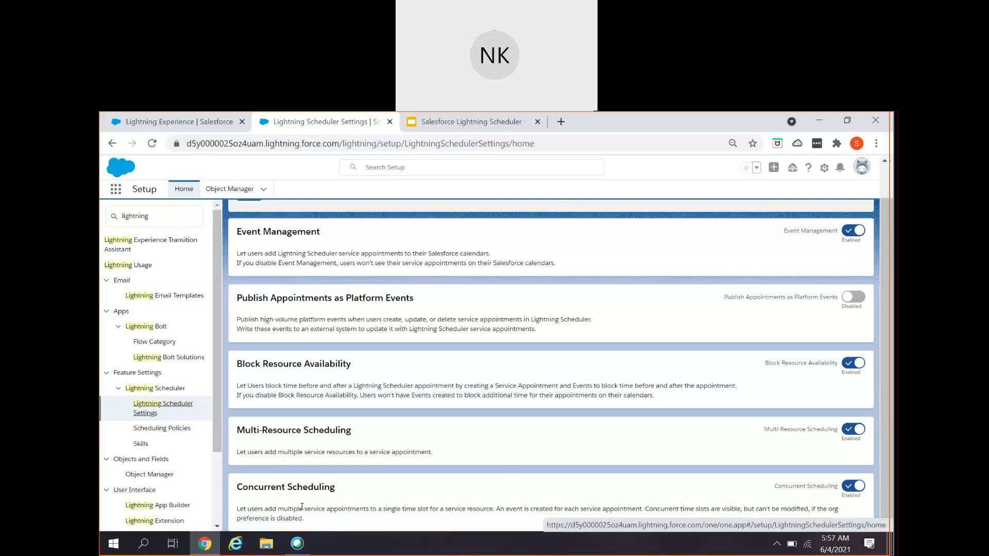
{"action": "left_click_drag", "start_coordinate": [305, 508], "coordinate": [399, 508]}
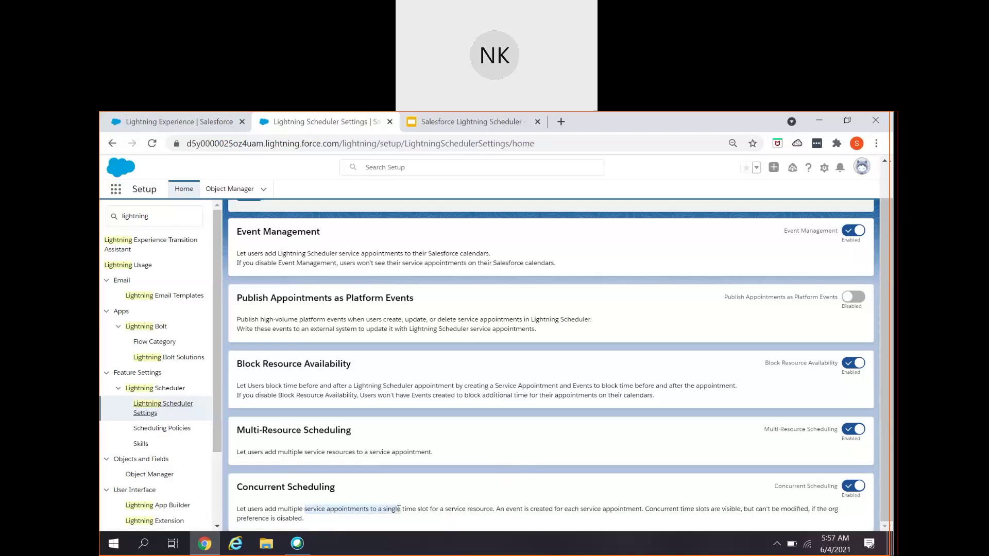
{"action": "left_click_drag", "start_coordinate": [399, 509], "coordinate": [401, 509]}
- From the Setup Assistant, open the Operating Hours list and start a new record
{"action": "left_click", "coordinate": [155, 122]}
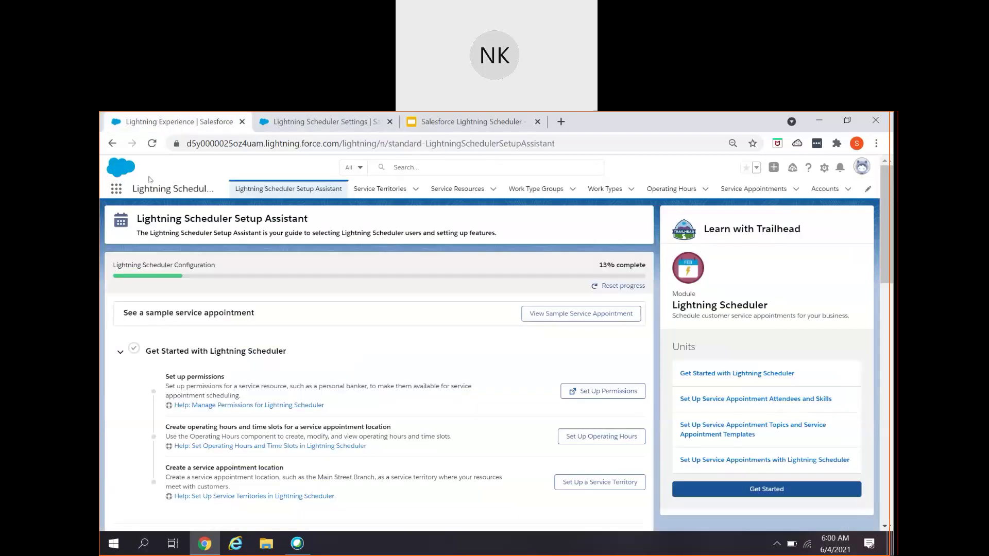
{"action": "left_click", "coordinate": [667, 190]}
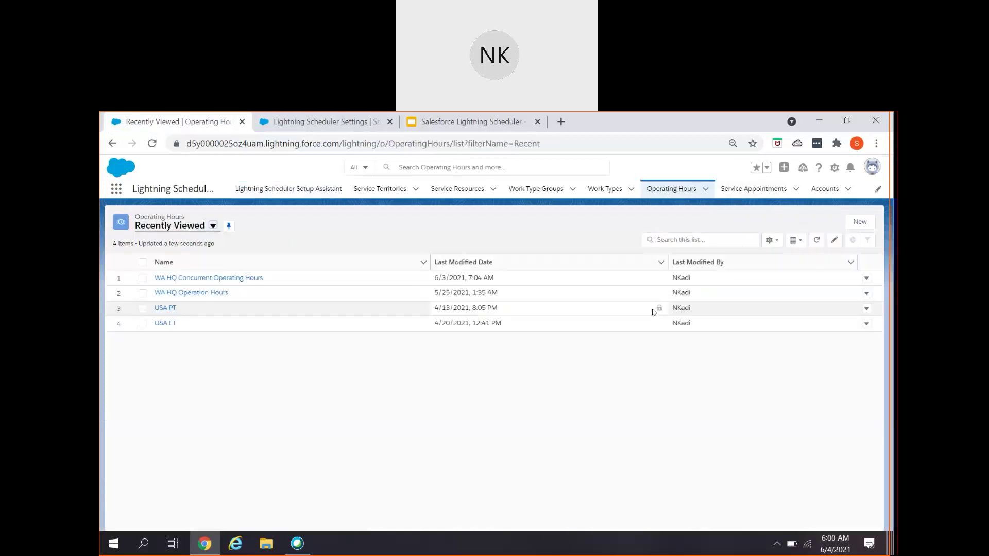
{"action": "left_click", "coordinate": [852, 223]}
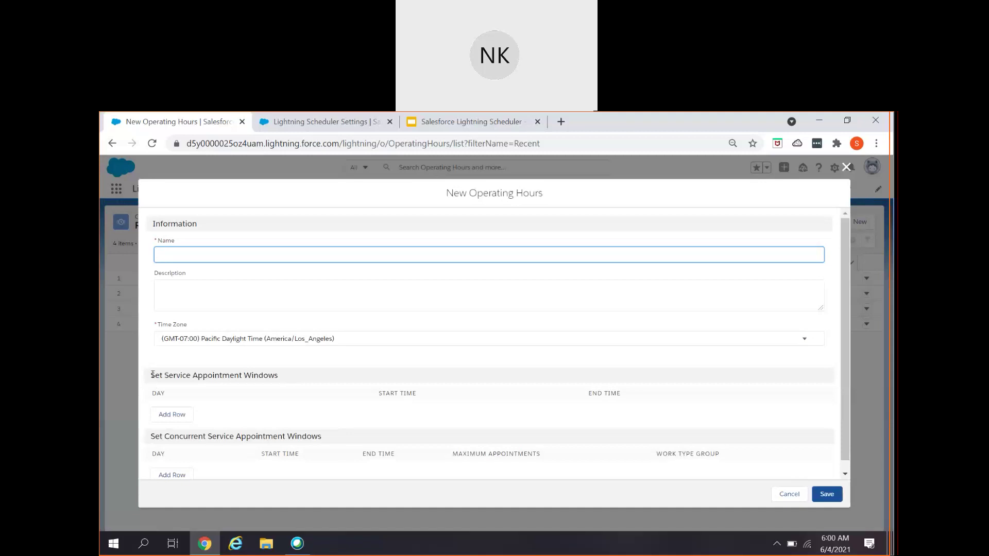
- Highlight the service and concurrent appointment windows headings on the new form
{"action": "left_click", "coordinate": [152, 376]}
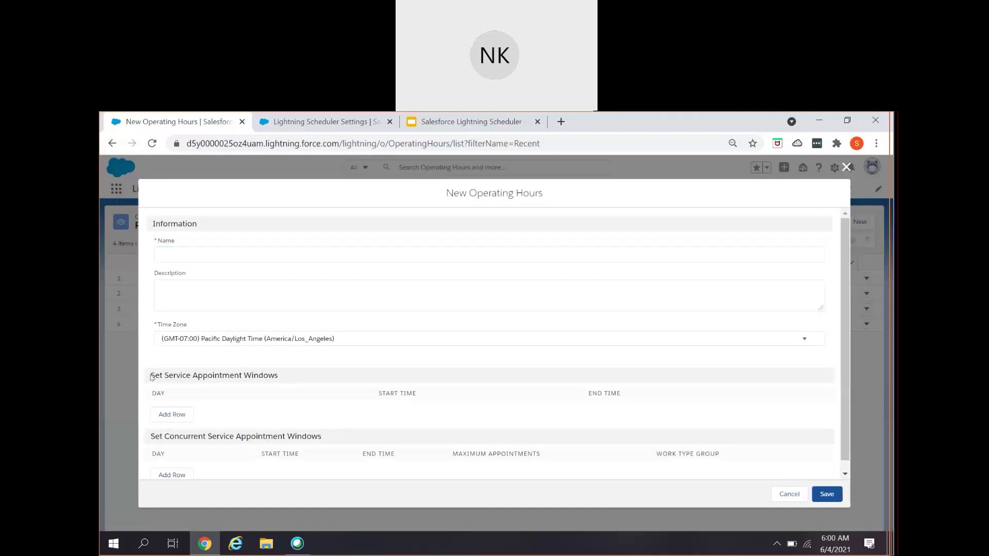
{"action": "left_click_drag", "start_coordinate": [224, 373], "coordinate": [283, 378]}
{"action": "scroll", "coordinate": [283, 377], "scroll_direction": "down", "scroll_amount": 1}
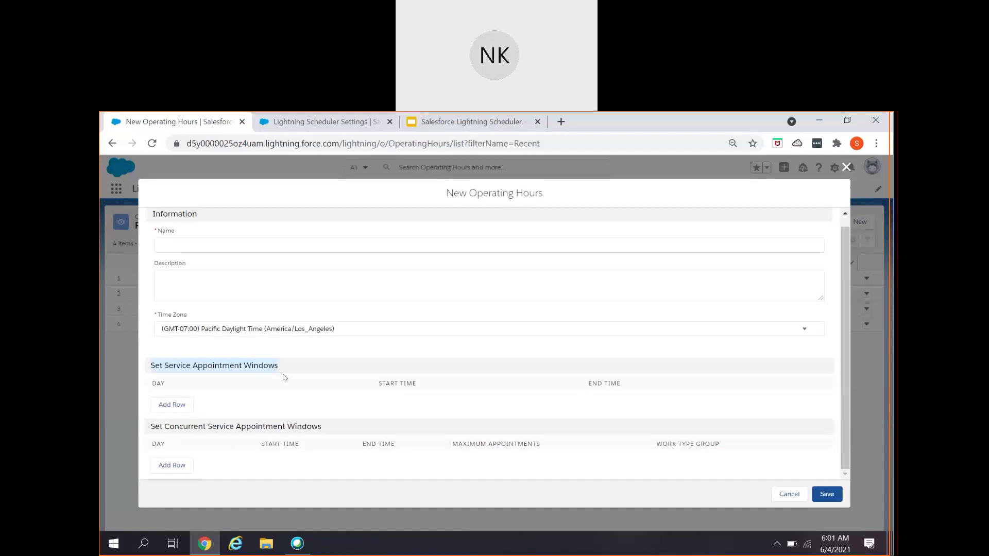
{"action": "left_click", "coordinate": [166, 427]}
{"action": "left_click_drag", "start_coordinate": [166, 427], "coordinate": [349, 433]}
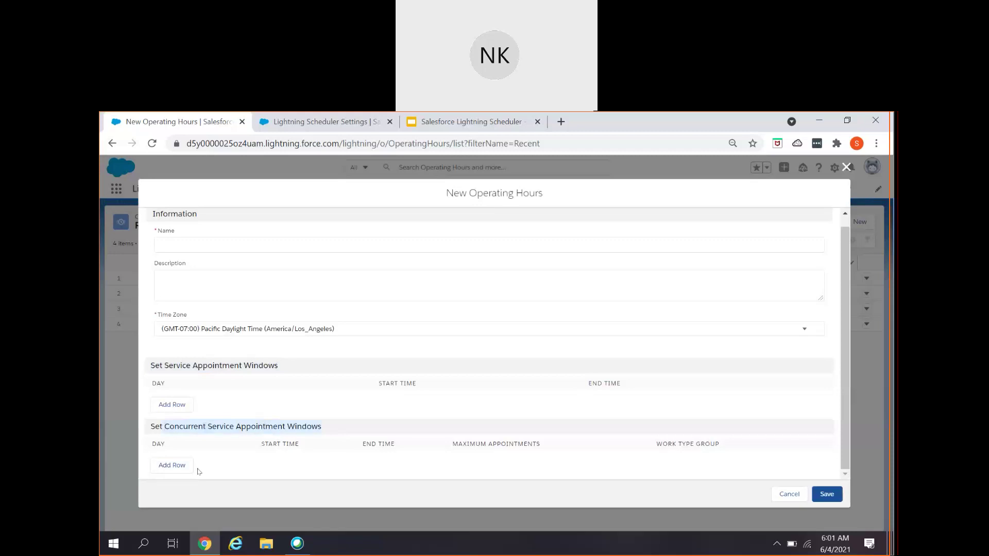
- Add a Monday concurrent window, then discard the form and open WA HQ Concurrent Operating Hours
{"action": "left_click", "coordinate": [171, 465]}
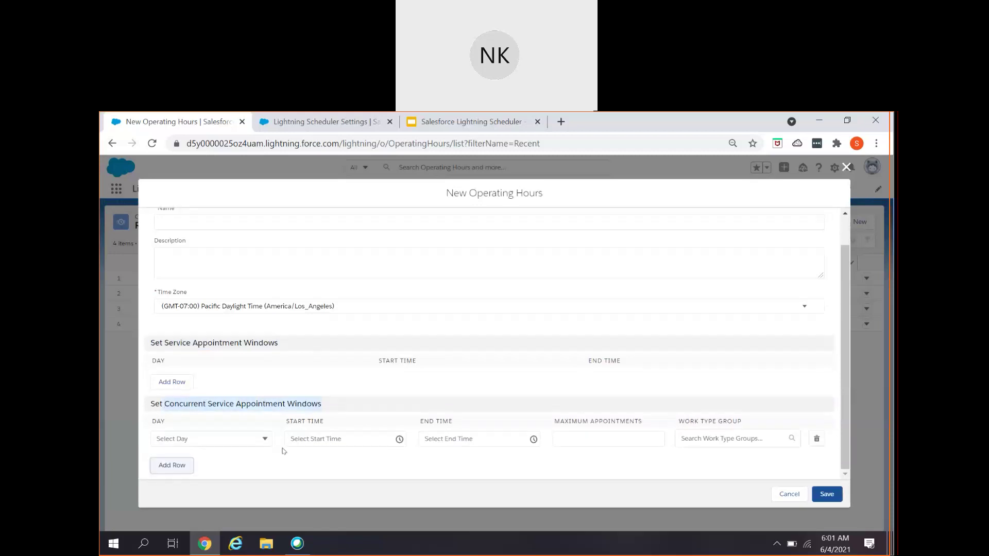
{"action": "left_click", "coordinate": [248, 439]}
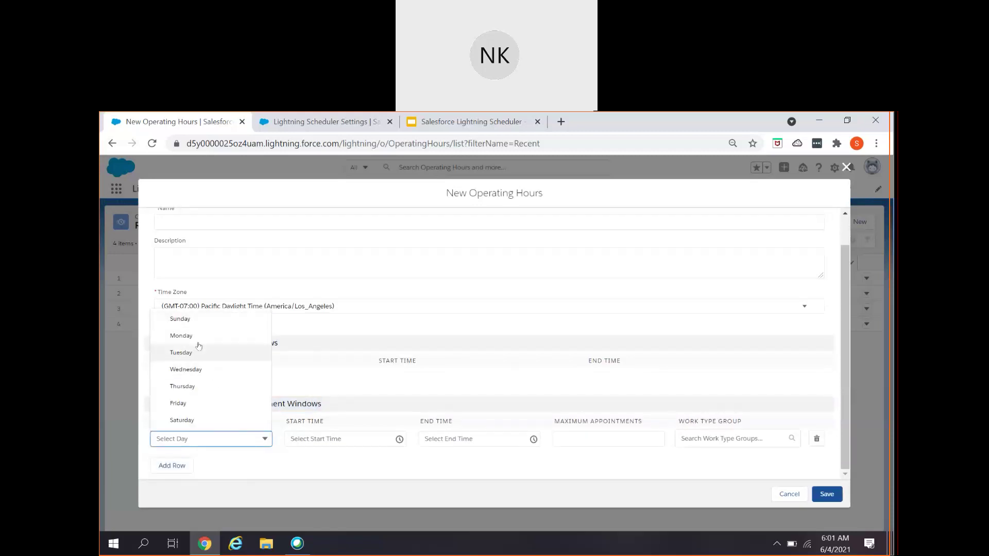
{"action": "left_click", "coordinate": [182, 336]}
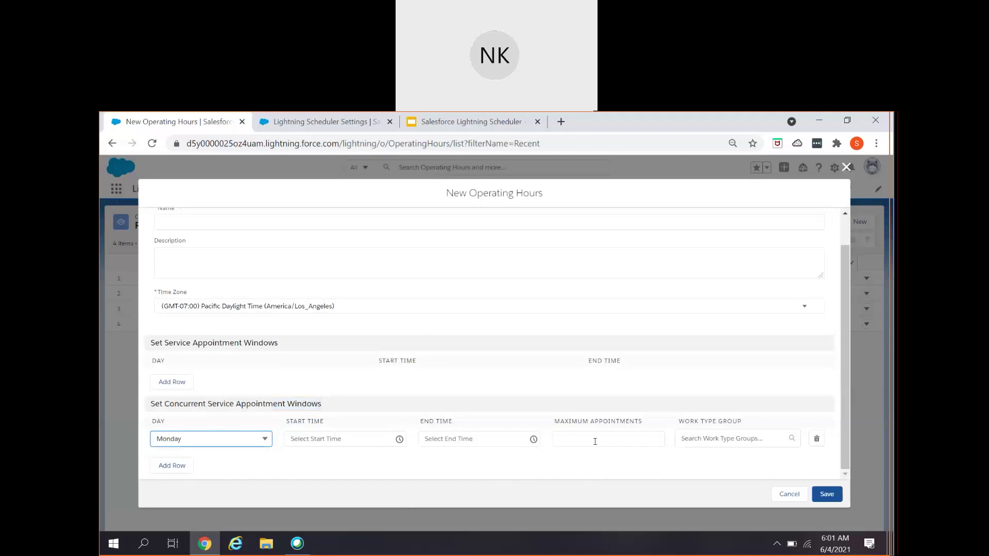
{"action": "left_click", "coordinate": [789, 494]}
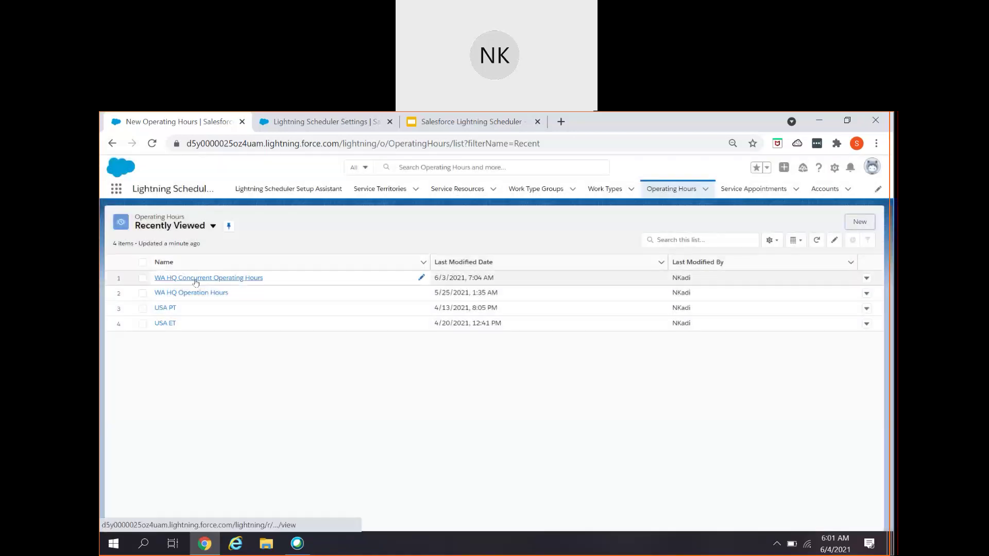
{"action": "left_click", "coordinate": [196, 278]}
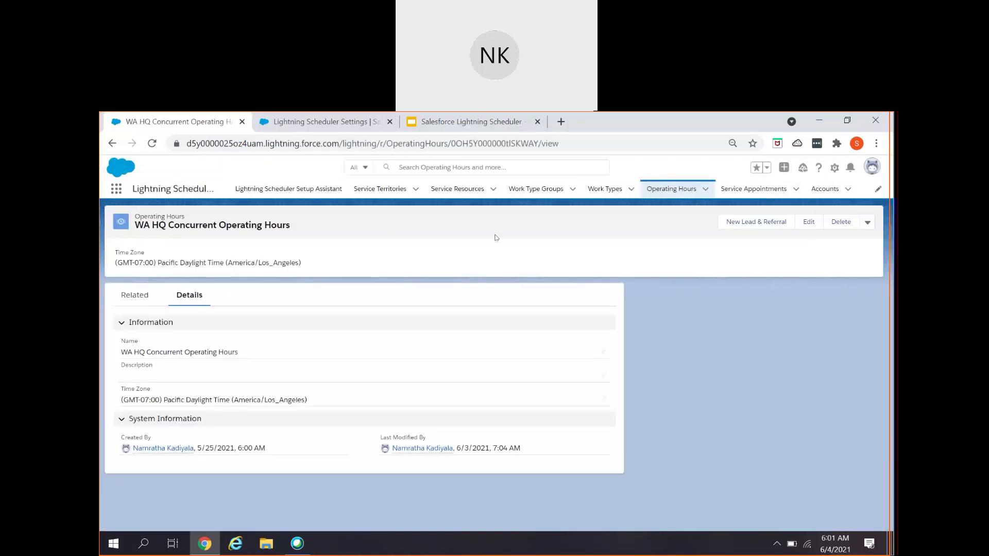
- Review WA HQ Concurrent Operating Hours' concurrent windows in edit mode, cancelling without saving
{"action": "left_click", "coordinate": [806, 222]}
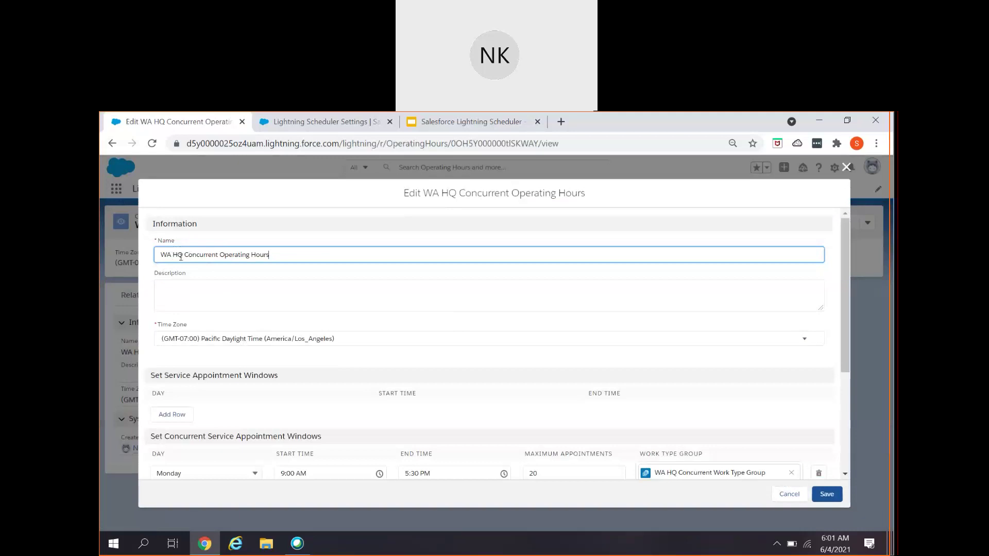
{"action": "scroll", "coordinate": [261, 263], "scroll_direction": "down", "scroll_amount": 2}
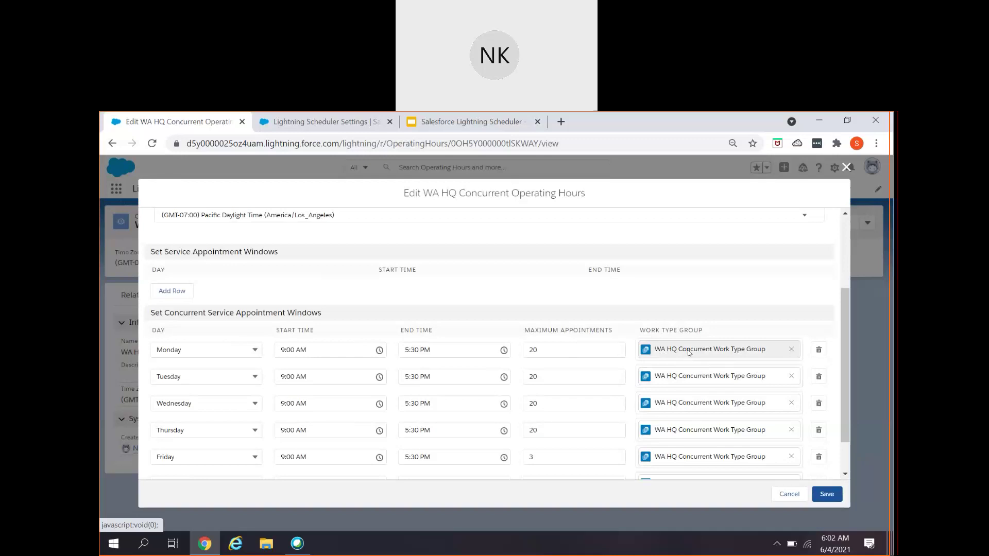
{"action": "scroll", "coordinate": [688, 352], "scroll_direction": "down", "scroll_amount": 2}
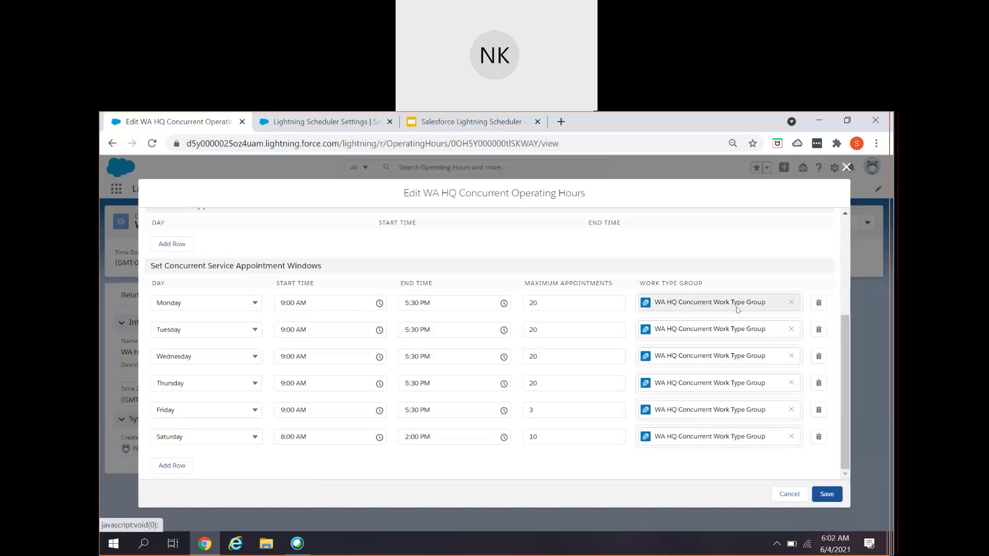
{"action": "left_click", "coordinate": [788, 494]}
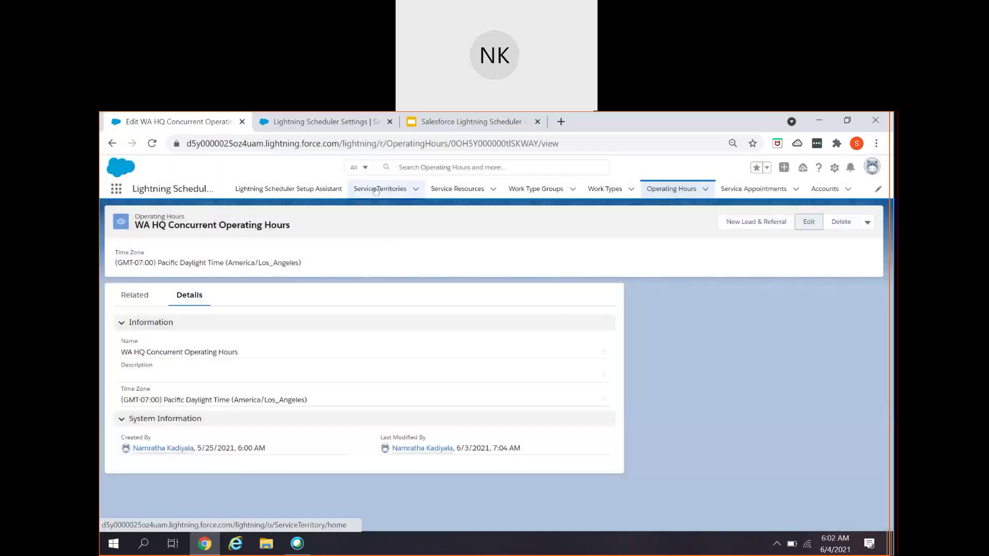
{"action": "left_click", "coordinate": [378, 189]}
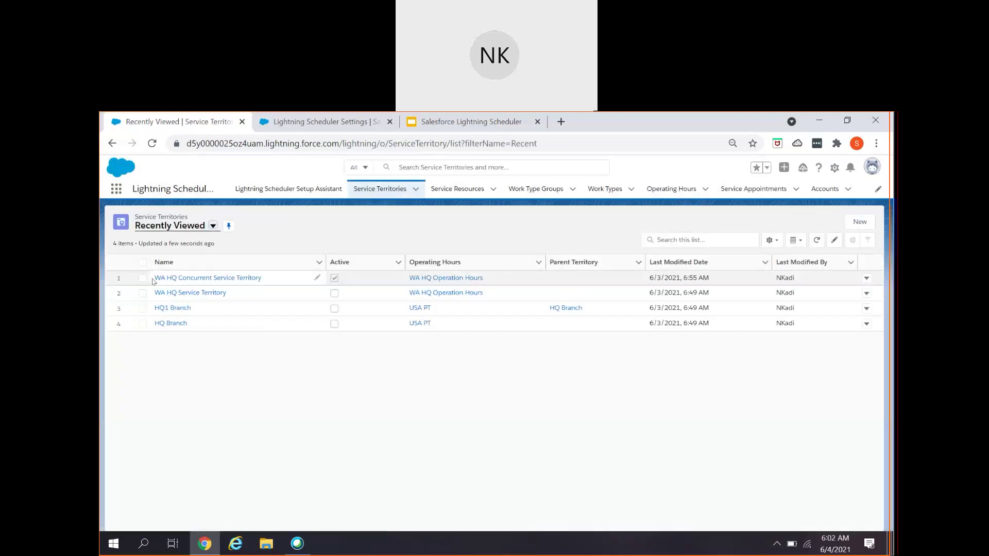
- Open WA HQ Concurrent Service Territory and show its related member STM-0008
{"action": "left_click", "coordinate": [182, 278]}
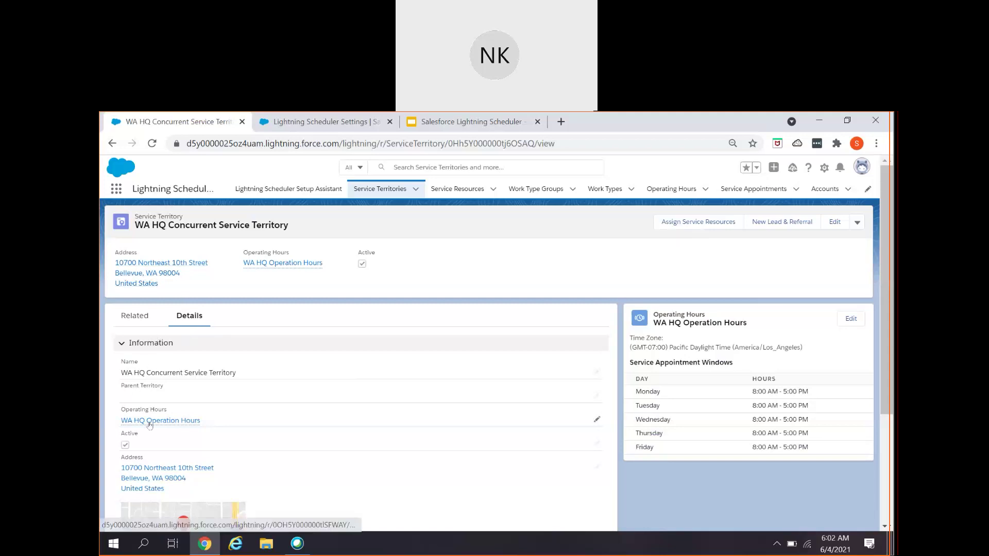
{"action": "mouse_move", "coordinate": [150, 425]}
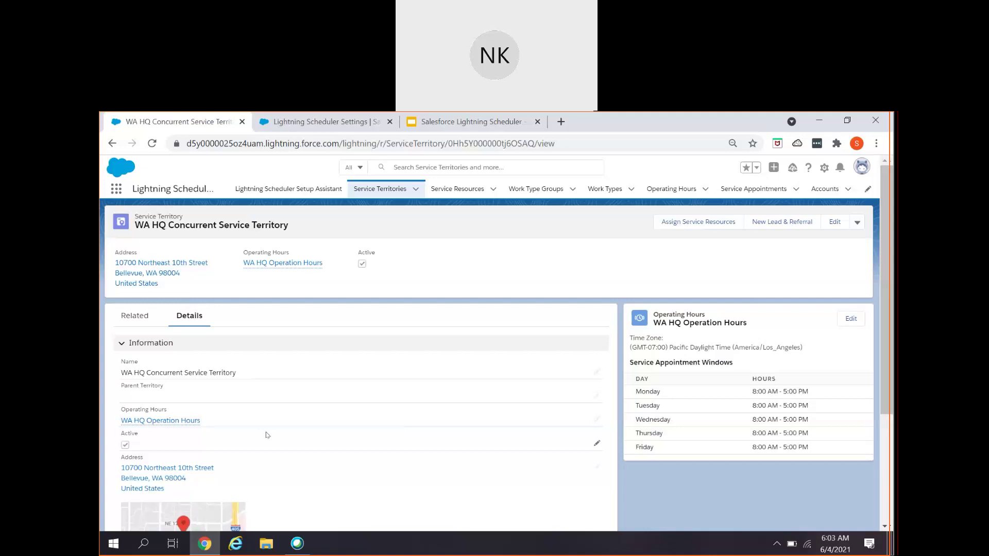
{"action": "scroll", "coordinate": [264, 434], "scroll_direction": "down", "scroll_amount": 4}
{"action": "scroll", "coordinate": [265, 431], "scroll_direction": "up", "scroll_amount": 4}
{"action": "left_click", "coordinate": [128, 310]}
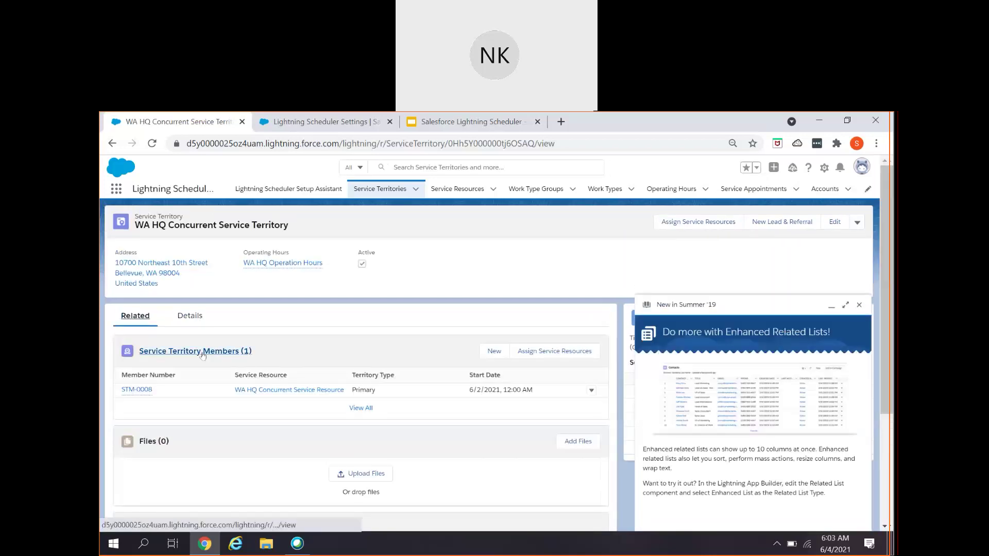
- Open territory member STM-0008 and dismiss the related lists announcement
{"action": "left_click", "coordinate": [142, 393]}
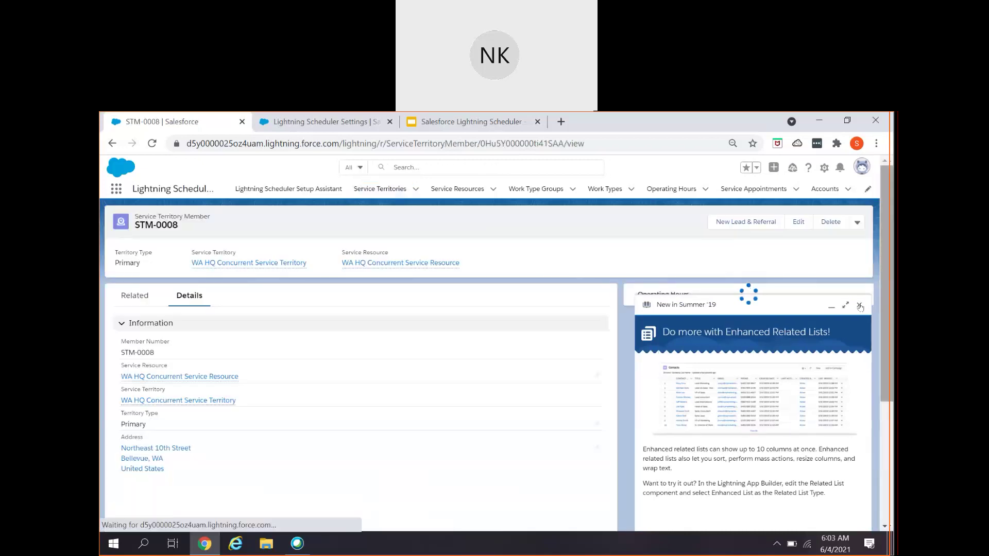
{"action": "left_click", "coordinate": [858, 304]}
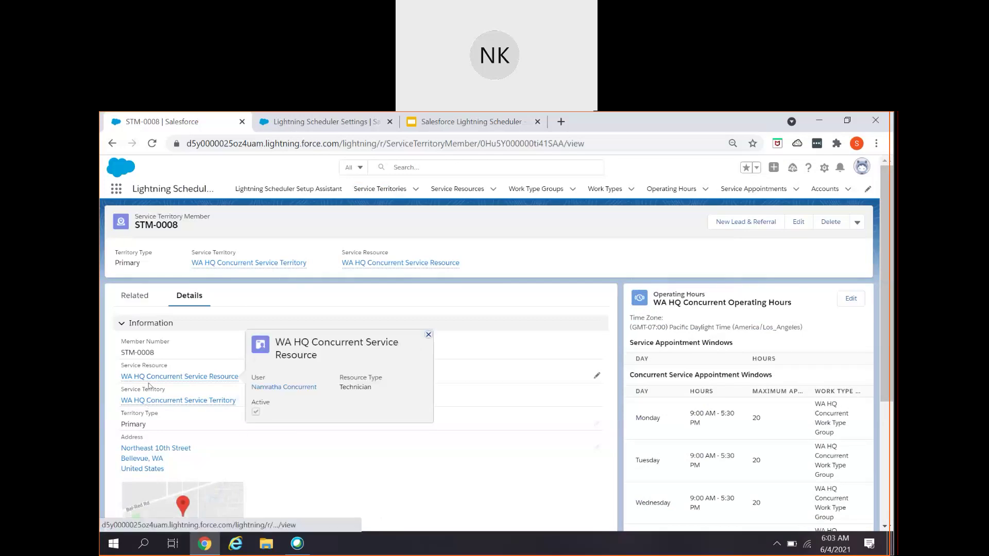
{"action": "left_click", "coordinate": [143, 296]}
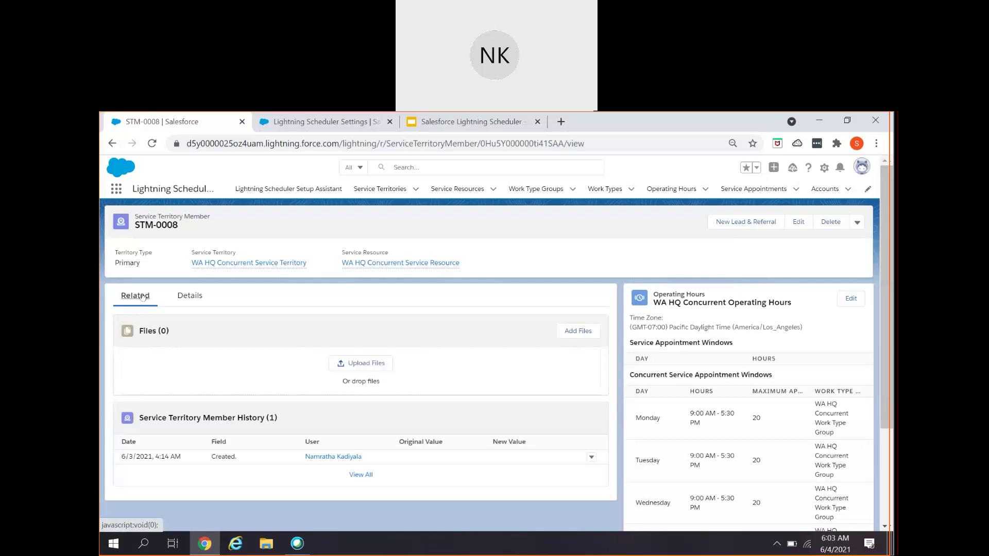
{"action": "left_click", "coordinate": [188, 303]}
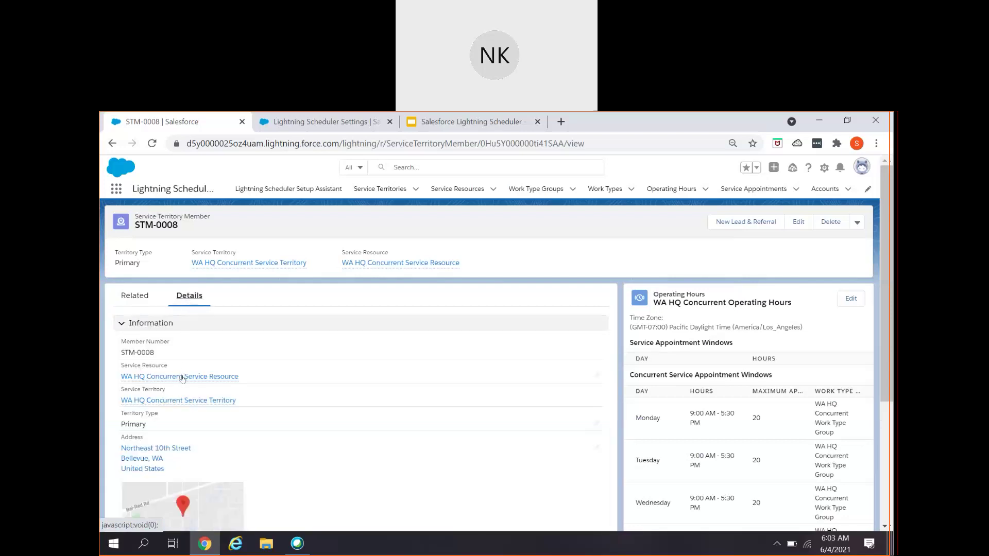
- Review the member's WA HQ Concurrent Operating Hours concurrent appointment windows
{"action": "mouse_move", "coordinate": [183, 380]}
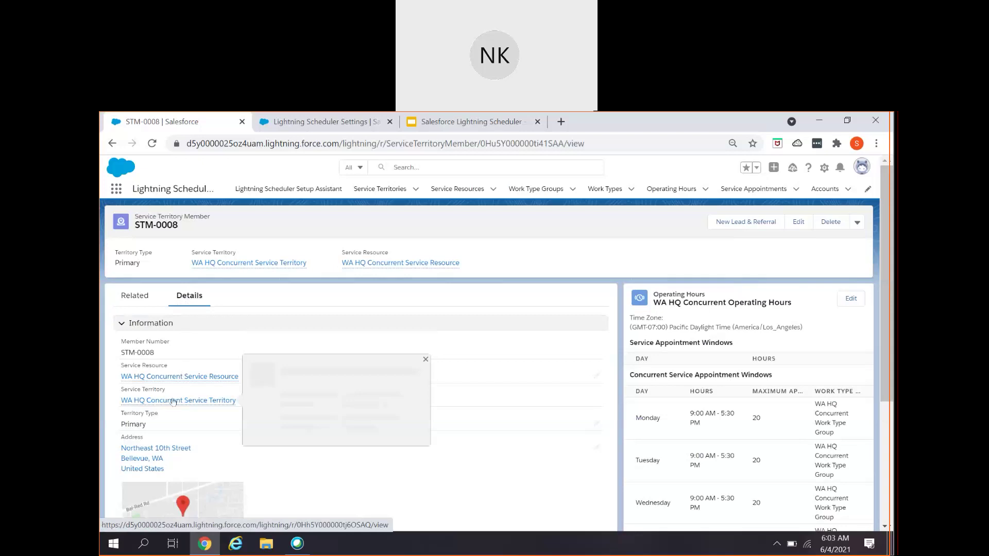
{"action": "mouse_move", "coordinate": [174, 402]}
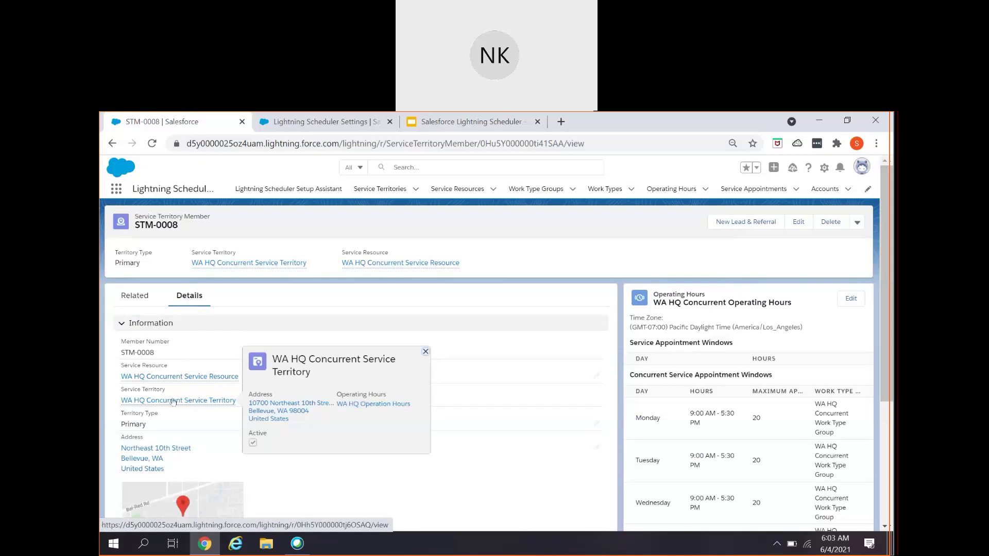
{"action": "scroll", "coordinate": [174, 403], "scroll_direction": "down", "scroll_amount": 4}
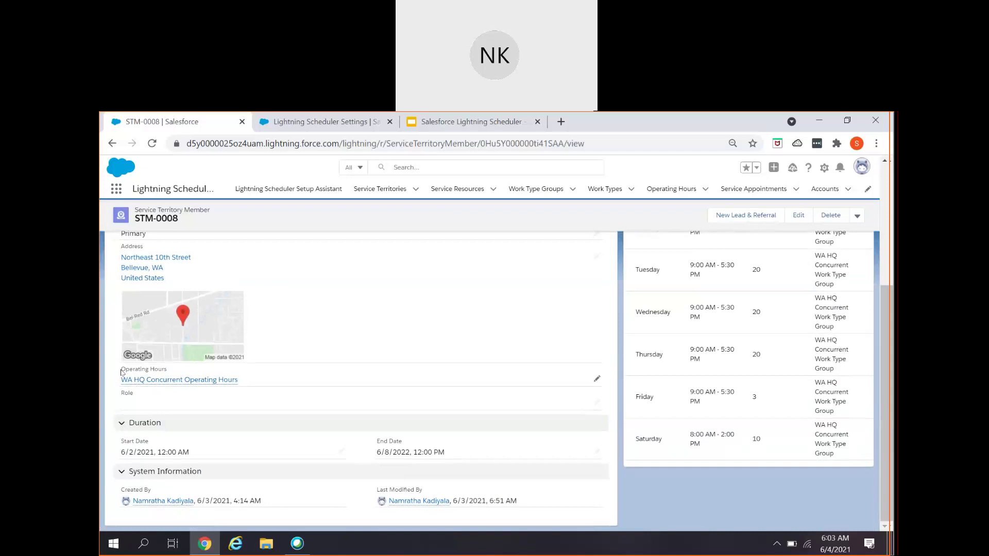
{"action": "mouse_move", "coordinate": [225, 381]}
{"action": "scroll", "coordinate": [369, 410], "scroll_direction": "up", "scroll_amount": 4}
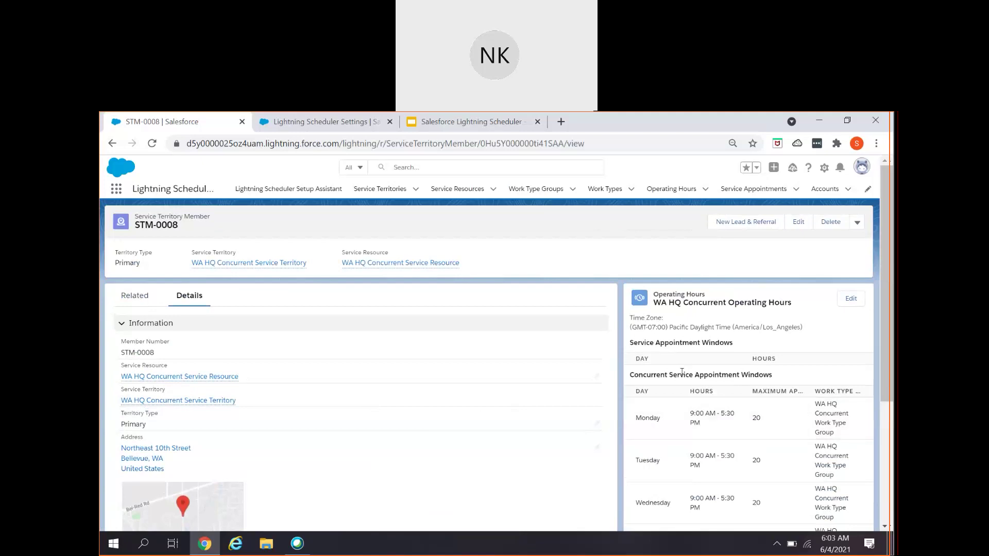
{"action": "left_click_drag", "start_coordinate": [669, 374], "coordinate": [772, 381]}
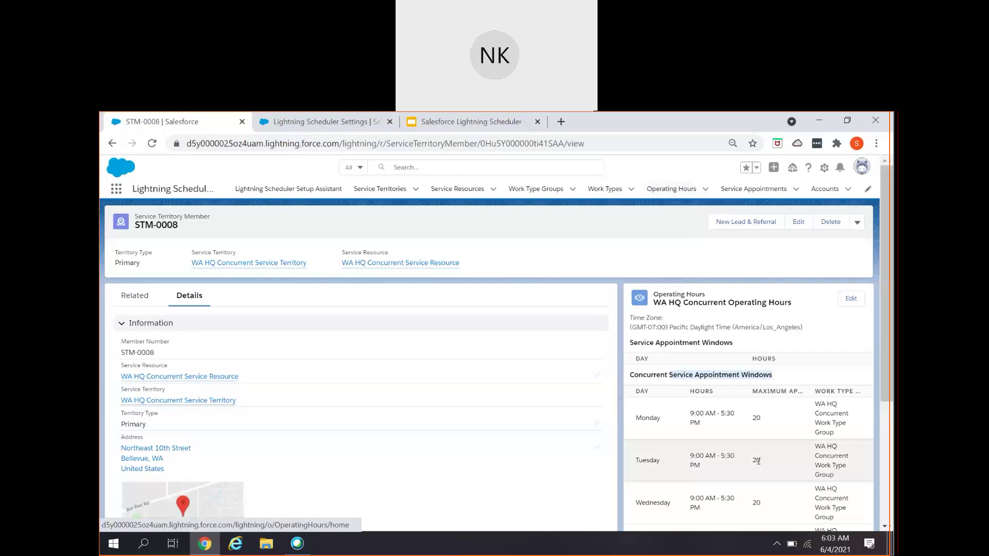
{"action": "scroll", "coordinate": [760, 463], "scroll_direction": "down", "scroll_amount": 4}
{"action": "scroll", "coordinate": [759, 462], "scroll_direction": "up", "scroll_amount": 4}
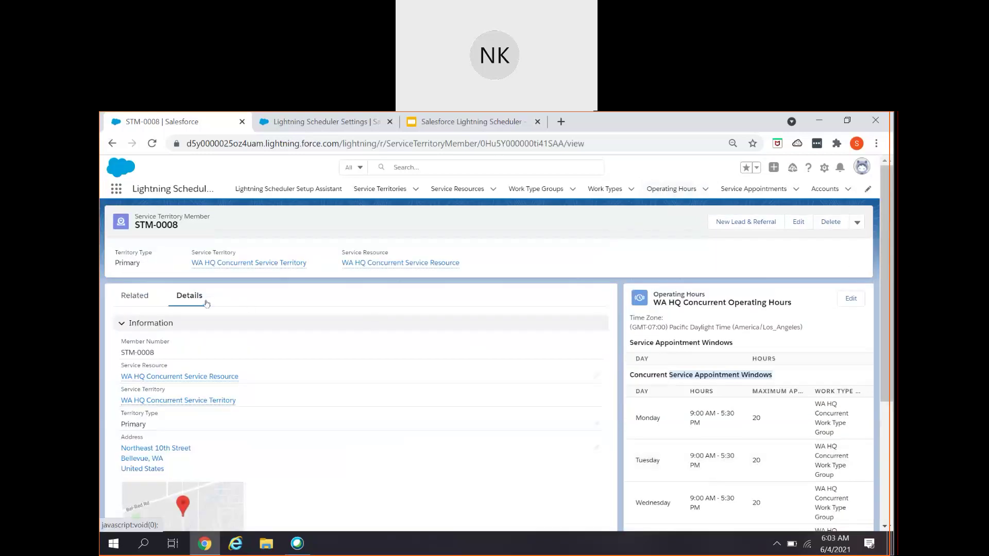
{"action": "left_click", "coordinate": [387, 191]}
- Reopen WA HQ Concurrent Service Territory and check its WA HQ Operation Hours rows
{"action": "left_click", "coordinate": [220, 282]}
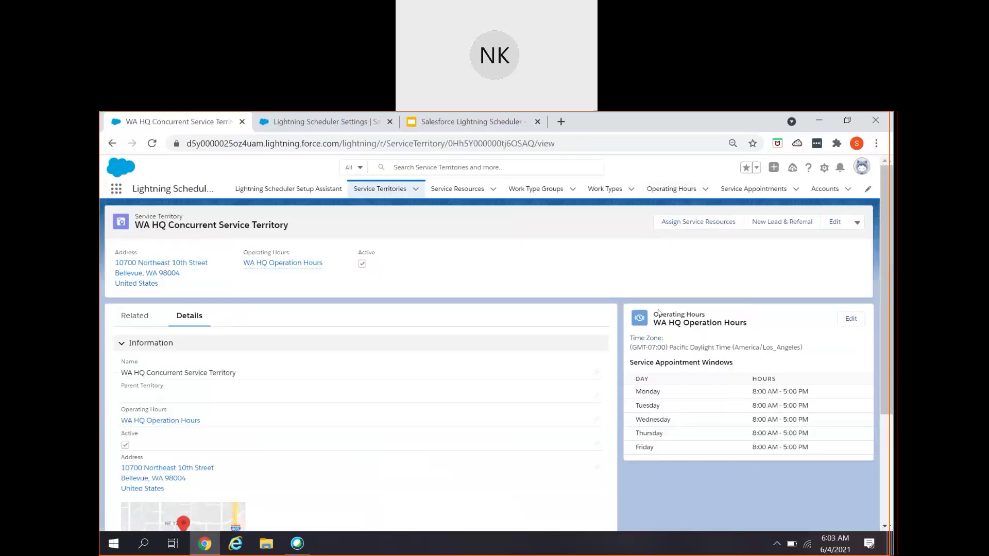
{"action": "left_click_drag", "start_coordinate": [653, 313], "coordinate": [818, 452]}
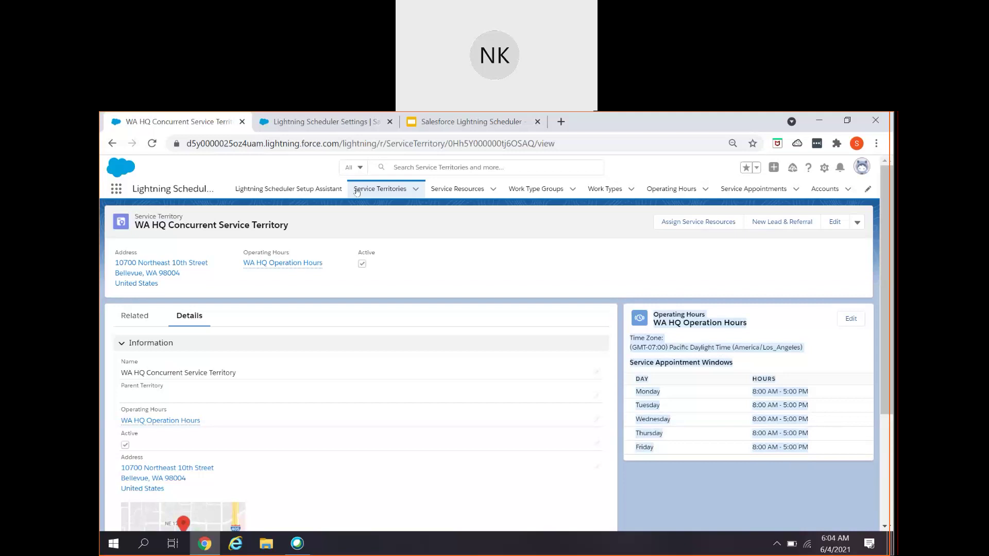
{"action": "left_click", "coordinate": [443, 189]}
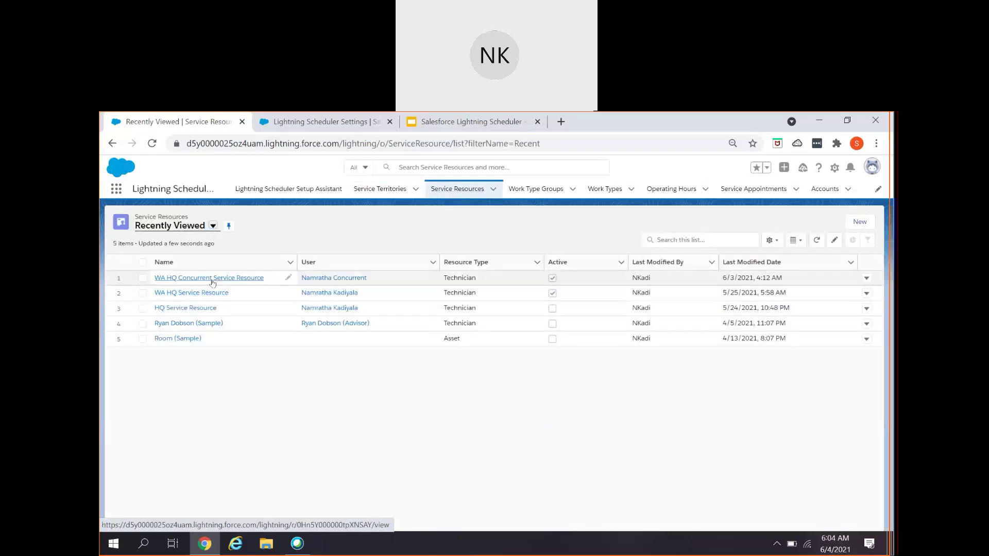
- Open WA HQ Concurrent Service Resource and review its appointments, skills and territories
{"action": "left_click", "coordinate": [212, 280]}
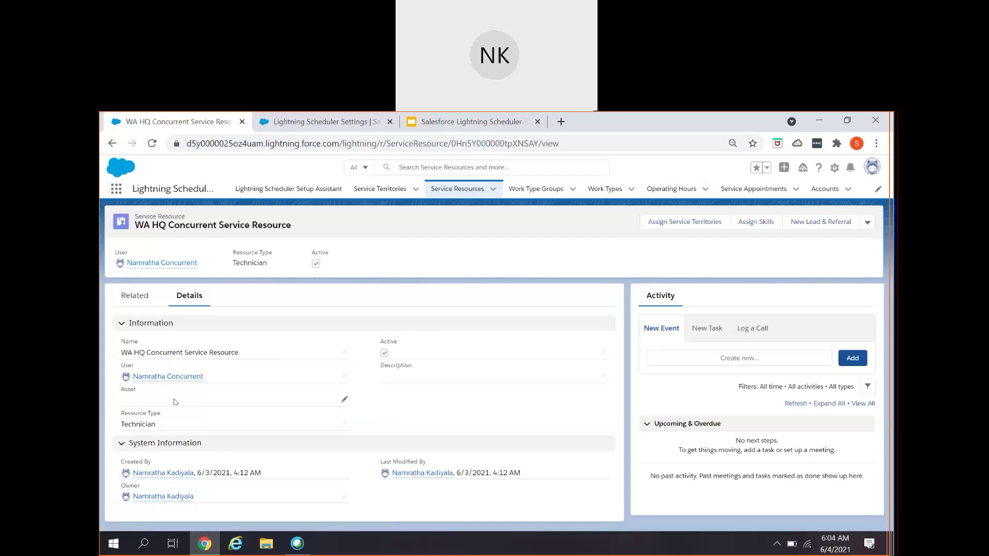
{"action": "left_click", "coordinate": [135, 296]}
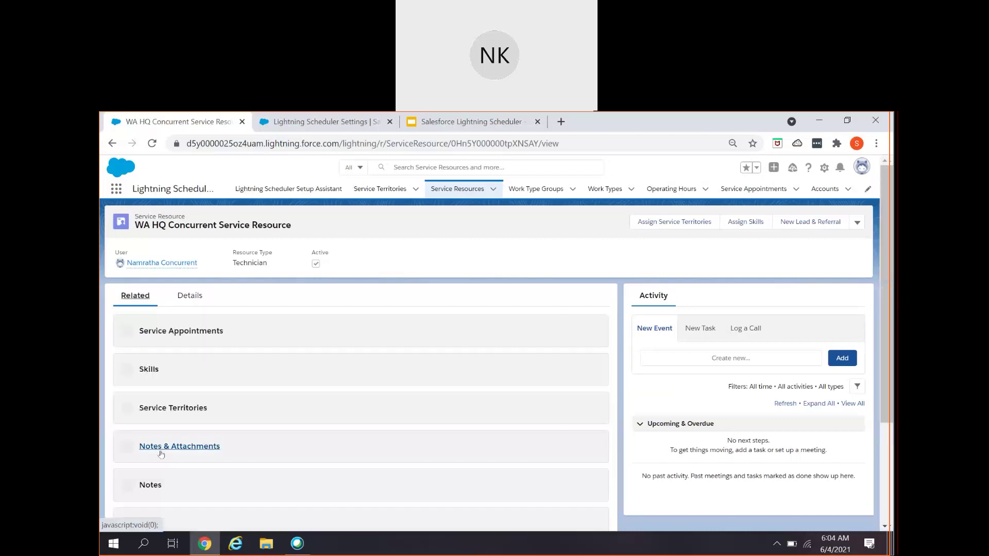
{"action": "scroll", "coordinate": [320, 466], "scroll_direction": "down", "scroll_amount": 1}
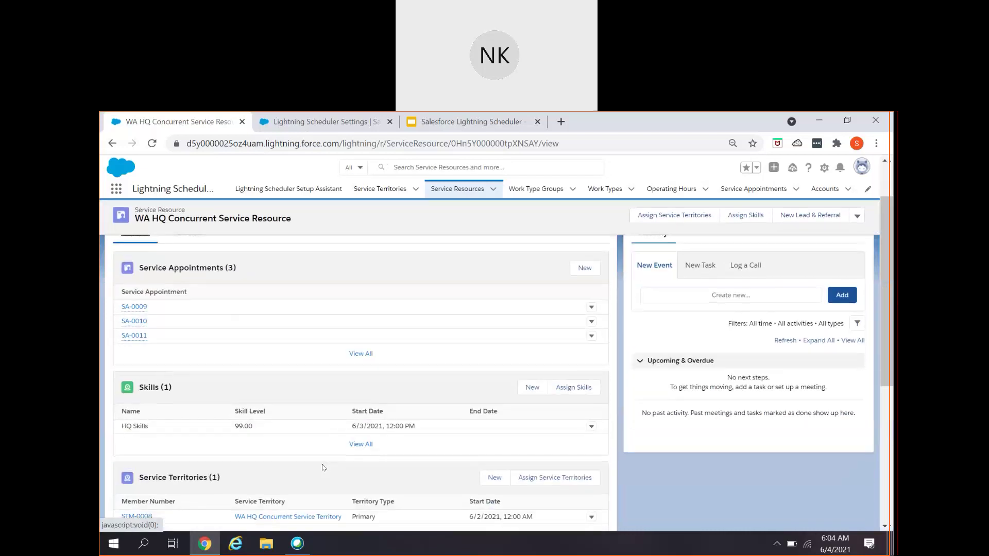
{"action": "scroll", "coordinate": [323, 467], "scroll_direction": "down", "scroll_amount": 2}
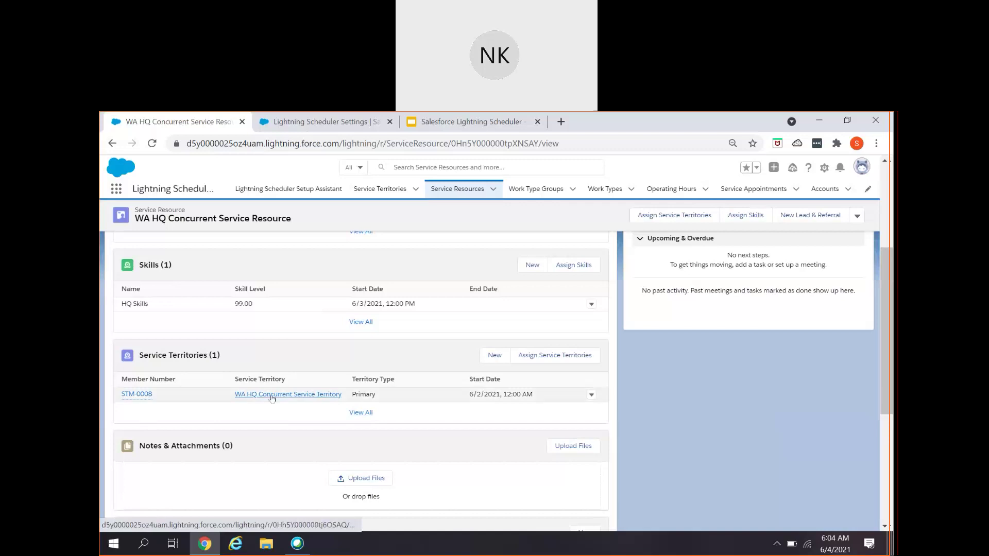
{"action": "scroll", "coordinate": [272, 399], "scroll_direction": "down", "scroll_amount": 3}
{"action": "scroll", "coordinate": [273, 401], "scroll_direction": "up", "scroll_amount": 6}
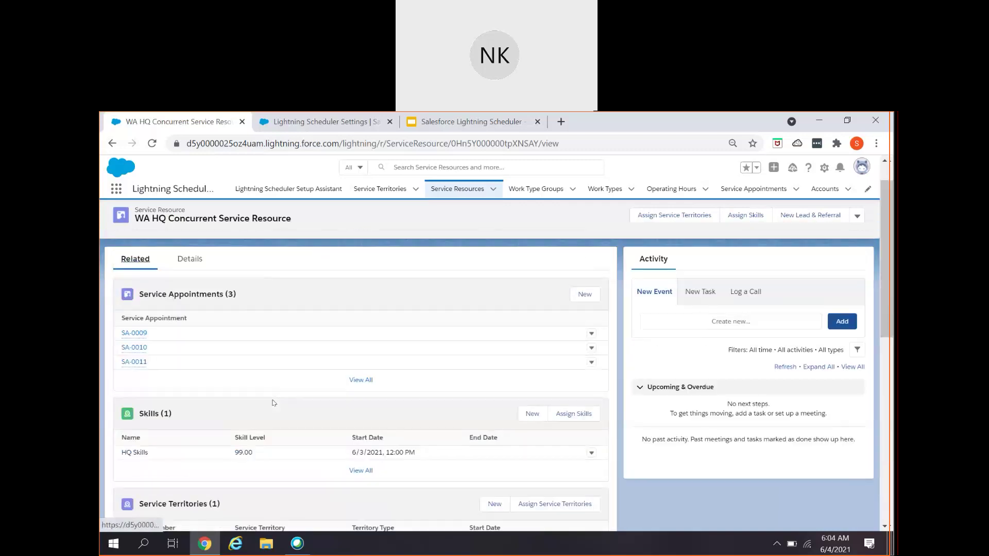
{"action": "scroll", "coordinate": [273, 403], "scroll_direction": "up", "scroll_amount": 1}
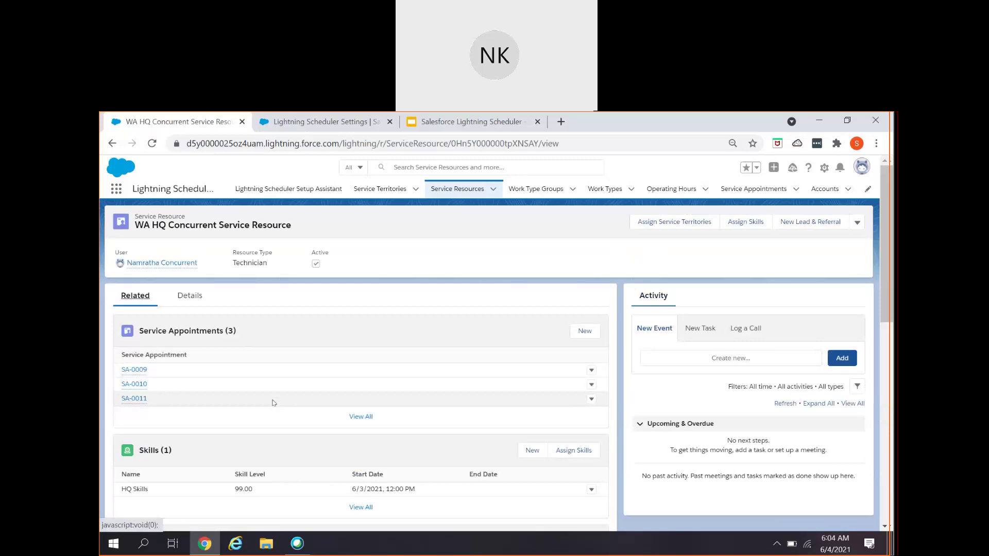
{"action": "left_click", "coordinate": [372, 191]}
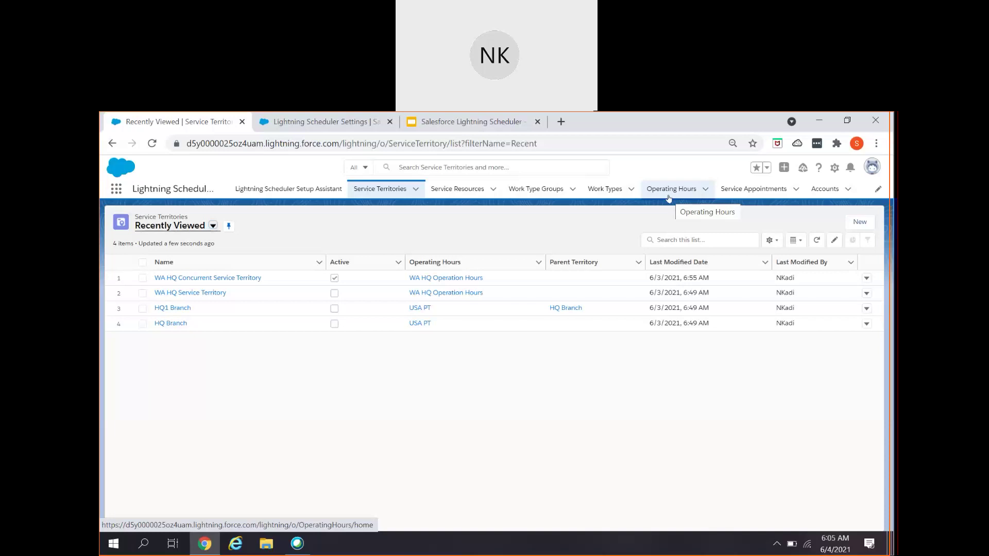
- Open the Work Type Groups list after reviewing the recently viewed territories
{"action": "left_click", "coordinate": [549, 189]}
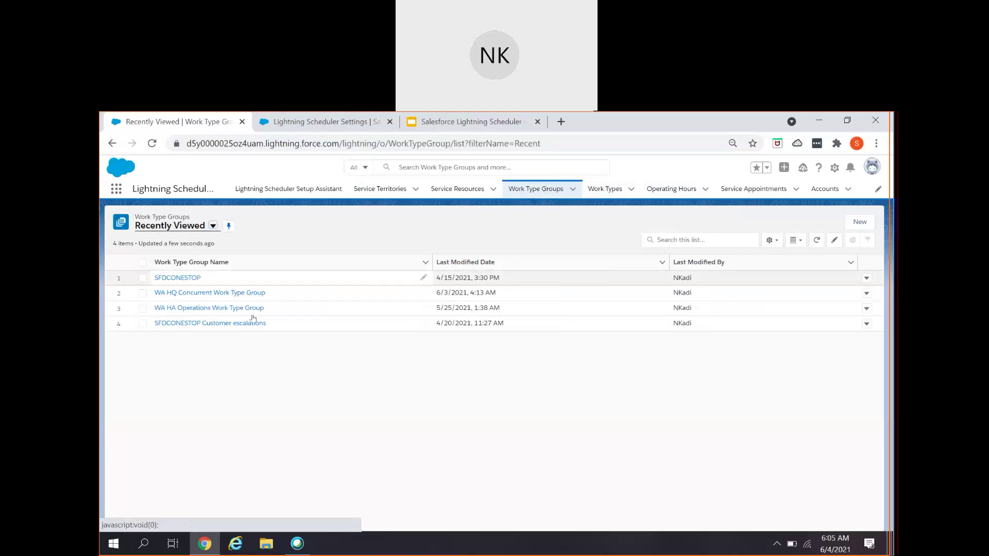
- Open WA HQ Concurrent Work Type Group's related lists and its member 00000007
{"action": "left_click", "coordinate": [210, 293]}
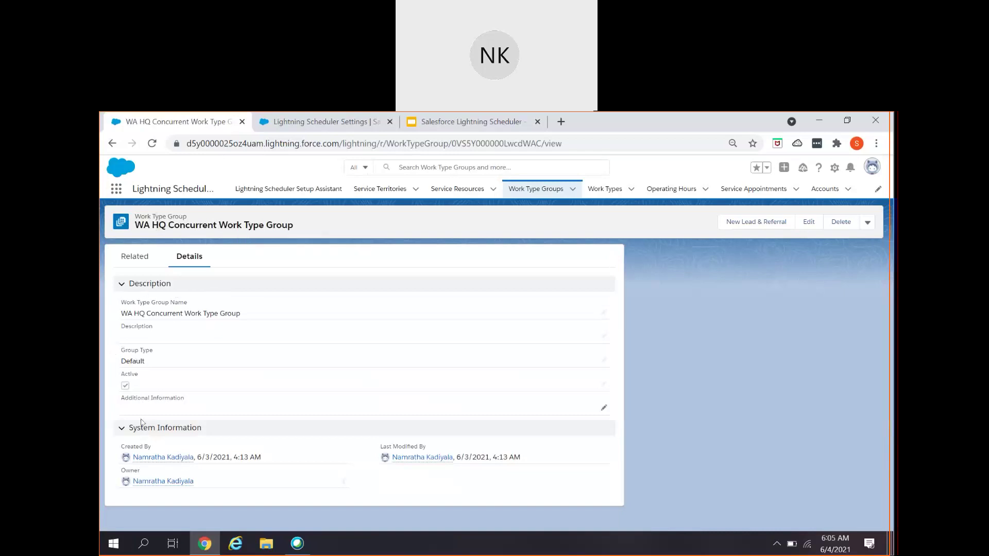
{"action": "left_click", "coordinate": [125, 263]}
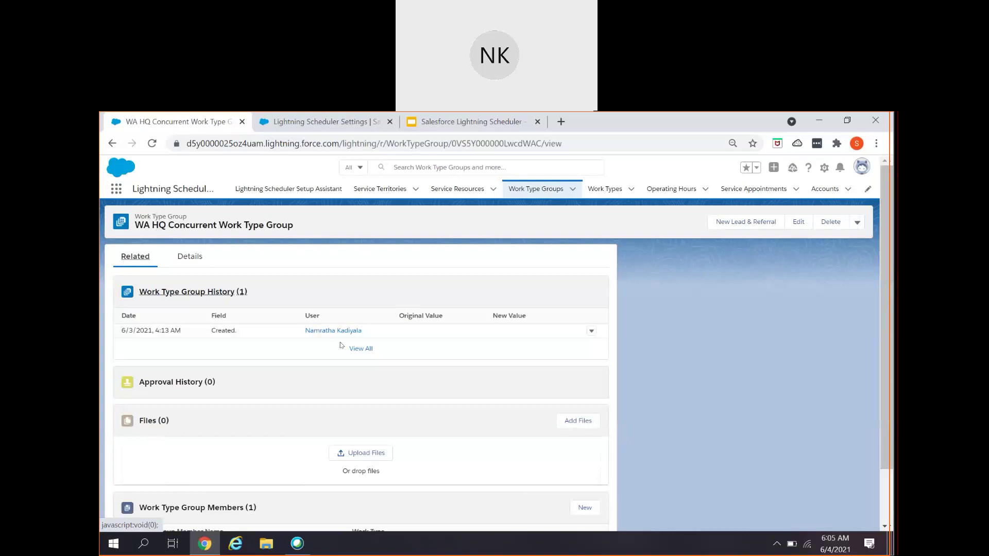
{"action": "scroll", "coordinate": [259, 478], "scroll_direction": "down", "scroll_amount": 2}
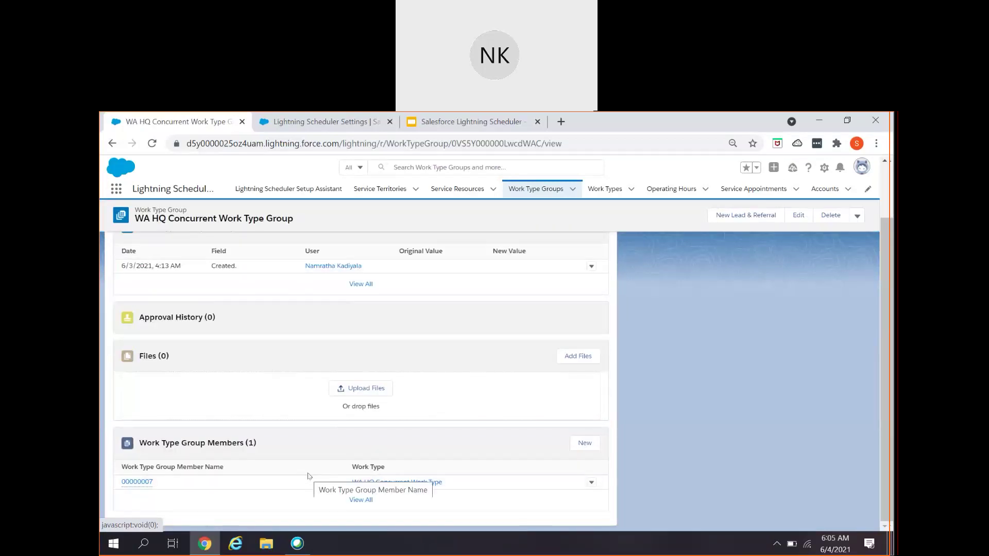
{"action": "left_click", "coordinate": [135, 482]}
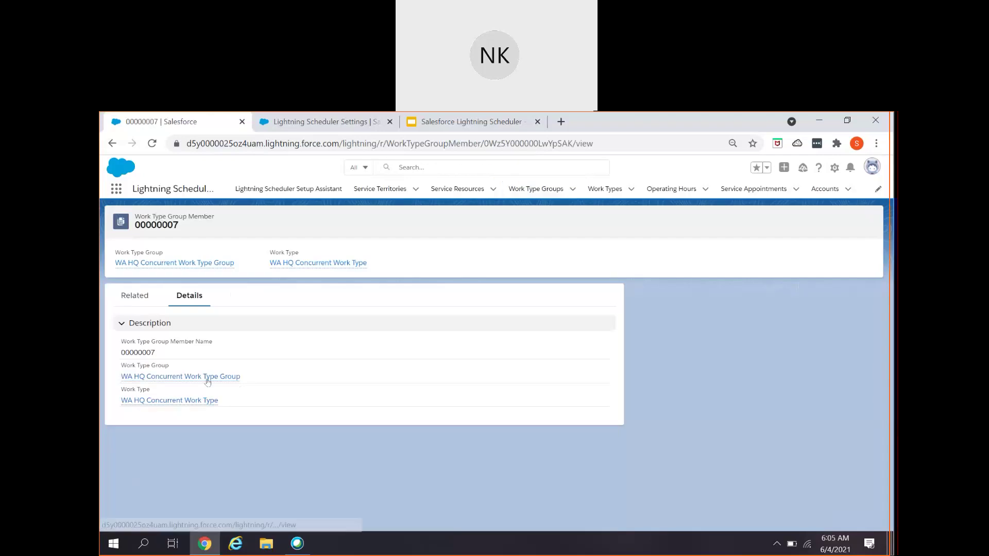
{"action": "mouse_move", "coordinate": [186, 406]}
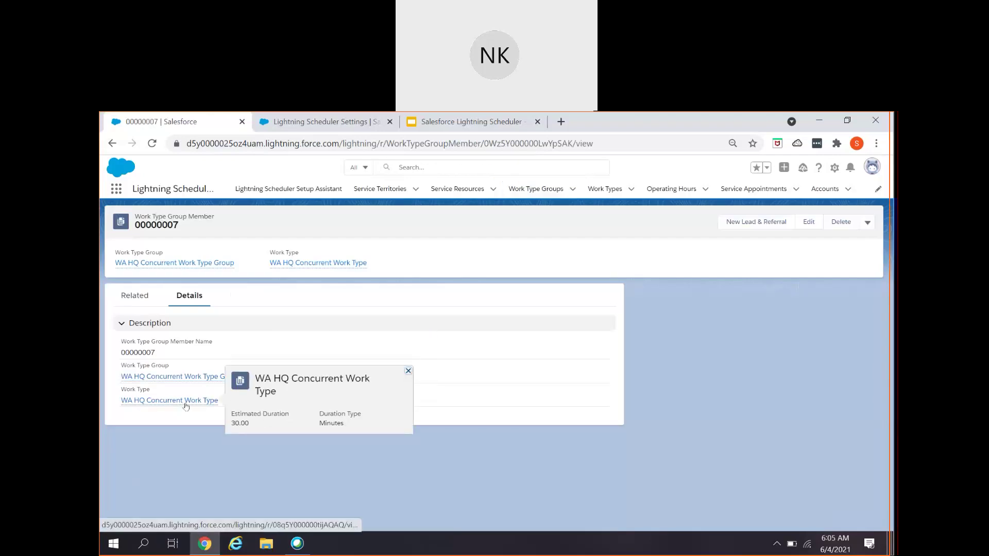
{"action": "left_click", "coordinate": [594, 196]}
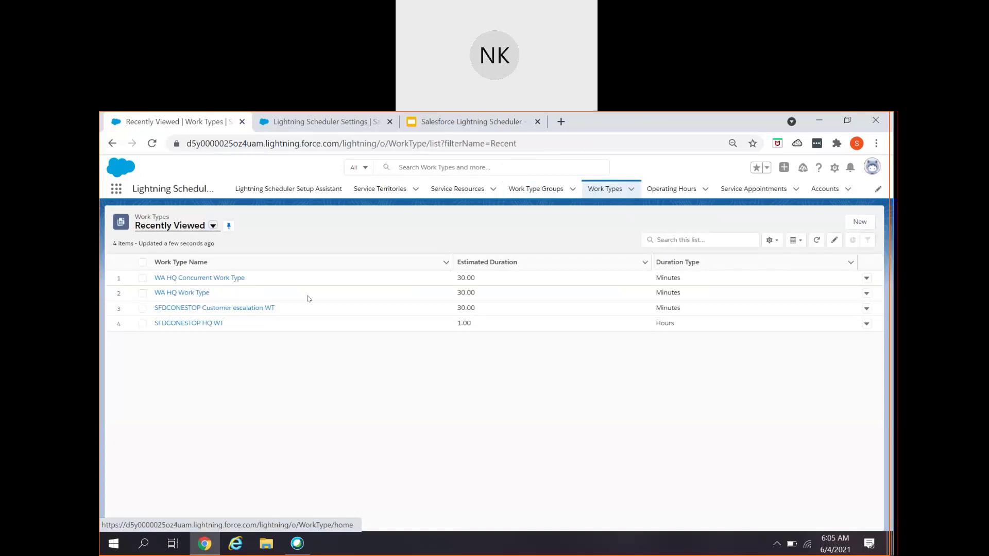
- Open WA HQ Concurrent Work Type, check its 30.00-minute estimated duration, and cancel the edit unchanged
{"action": "left_click", "coordinate": [232, 278]}
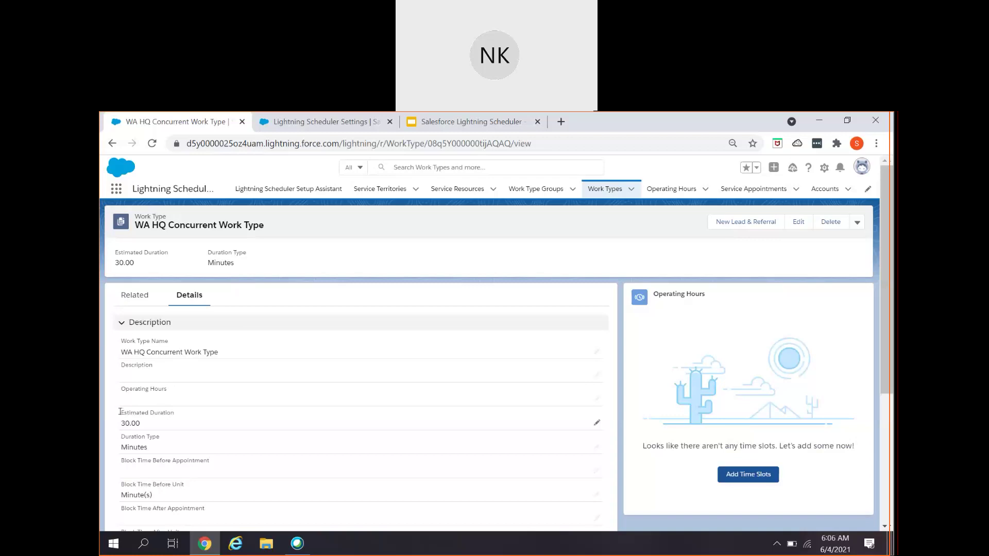
{"action": "left_click_drag", "start_coordinate": [119, 412], "coordinate": [178, 525]}
{"action": "left_click", "coordinate": [179, 467]}
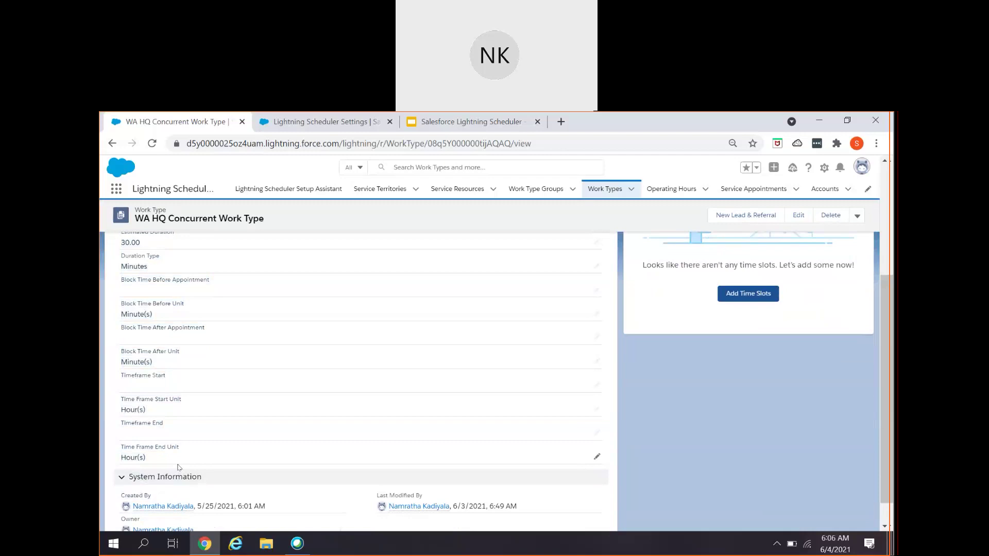
{"action": "scroll", "coordinate": [179, 467], "scroll_direction": "up", "scroll_amount": 5}
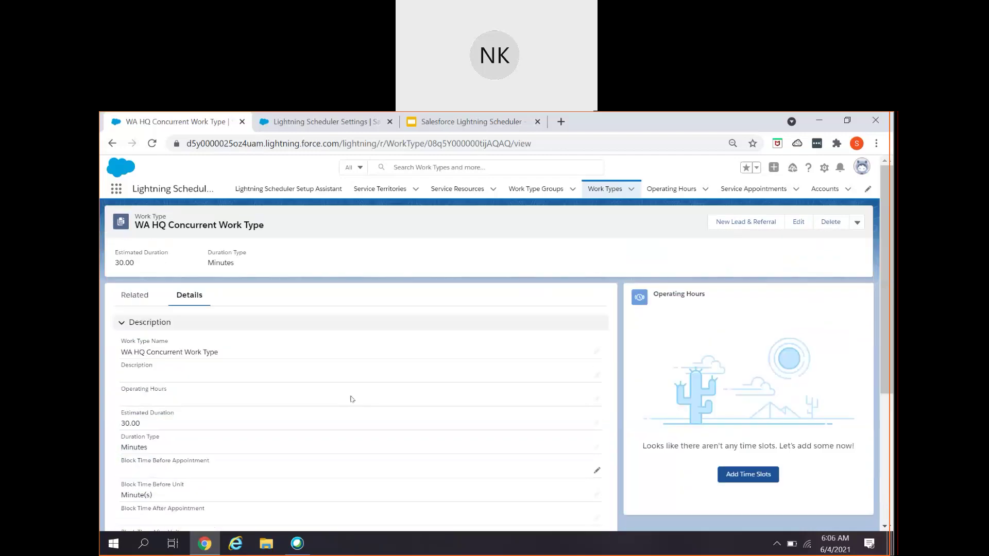
{"action": "left_click", "coordinate": [797, 223]}
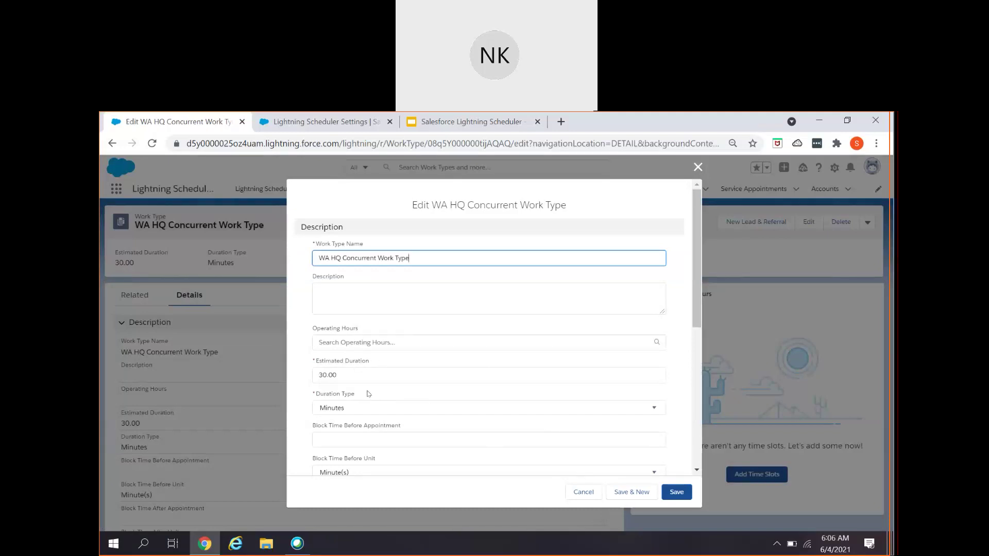
{"action": "left_click", "coordinate": [355, 376]}
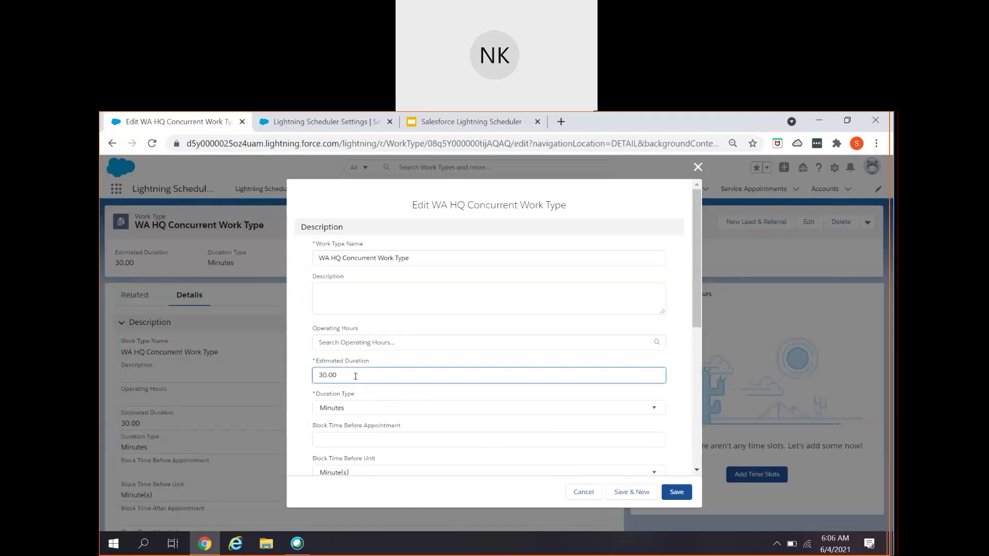
{"action": "scroll", "coordinate": [355, 375], "scroll_direction": "down", "scroll_amount": 2}
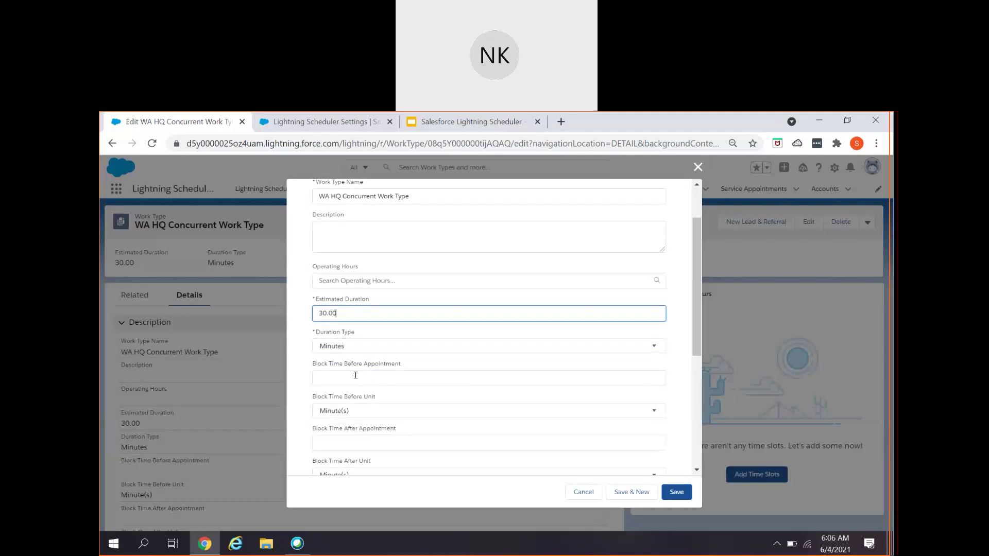
{"action": "scroll", "coordinate": [358, 391], "scroll_direction": "down", "scroll_amount": 5}
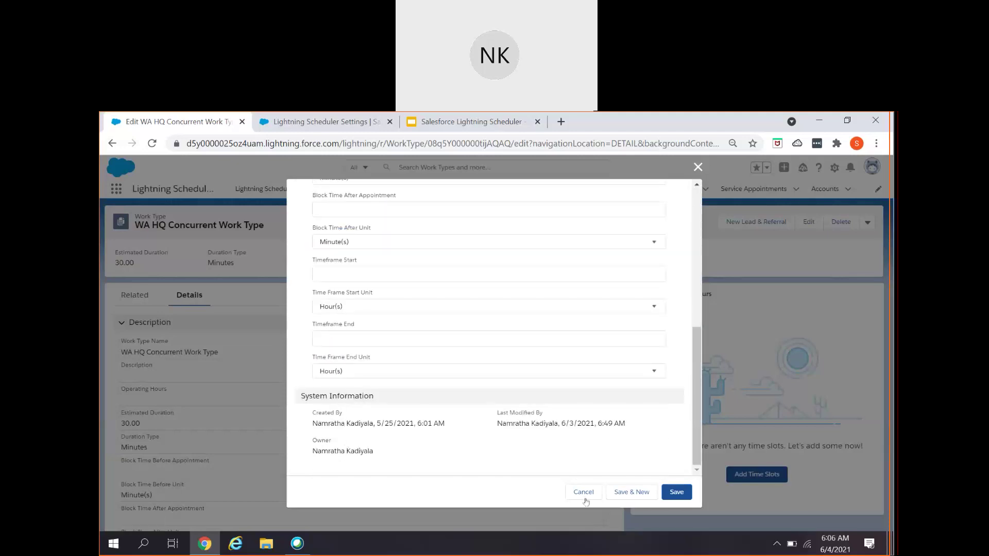
{"action": "left_click", "coordinate": [568, 491]}
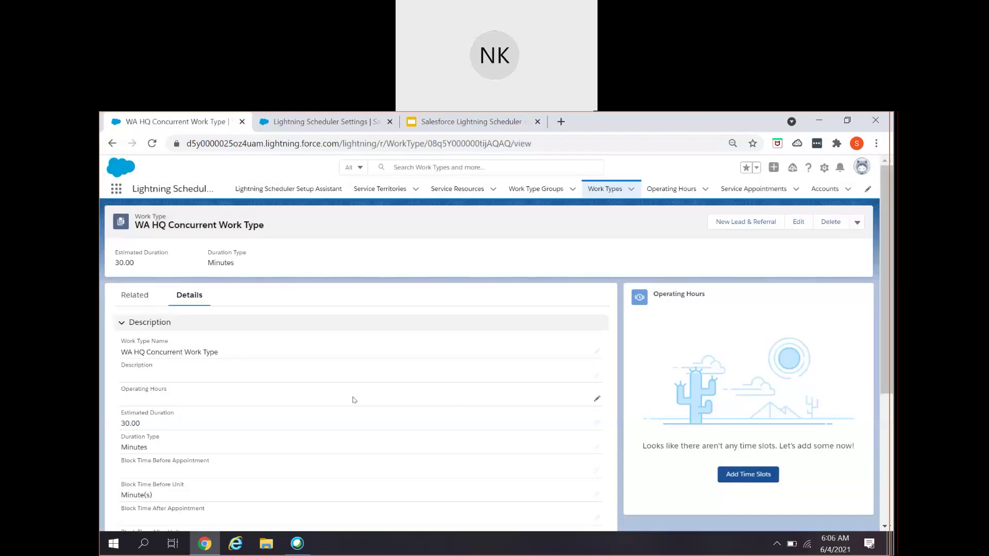
- Look over the work type's related skills, territories and groups, then bring up the Operating Hours list
{"action": "left_click", "coordinate": [136, 297]}
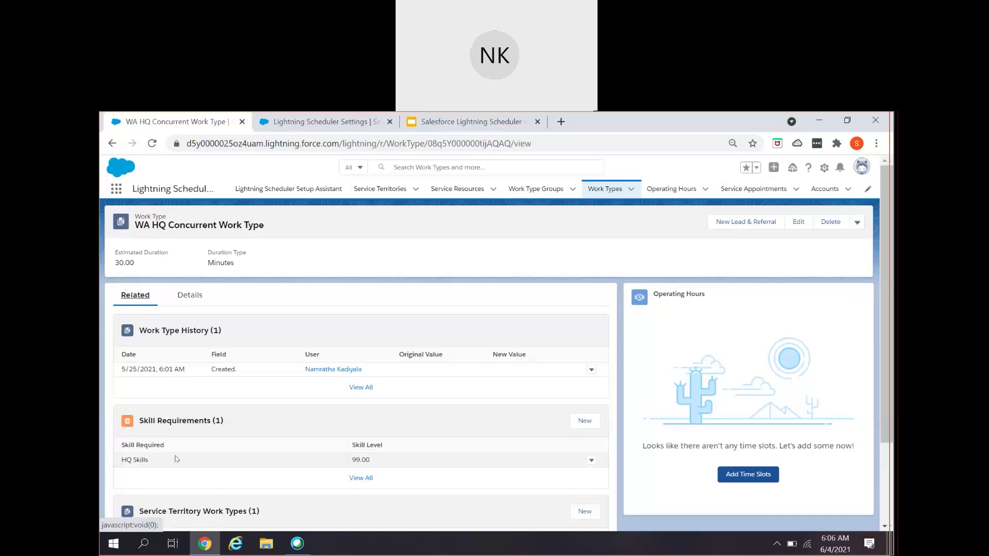
{"action": "scroll", "coordinate": [187, 456], "scroll_direction": "down", "scroll_amount": 2}
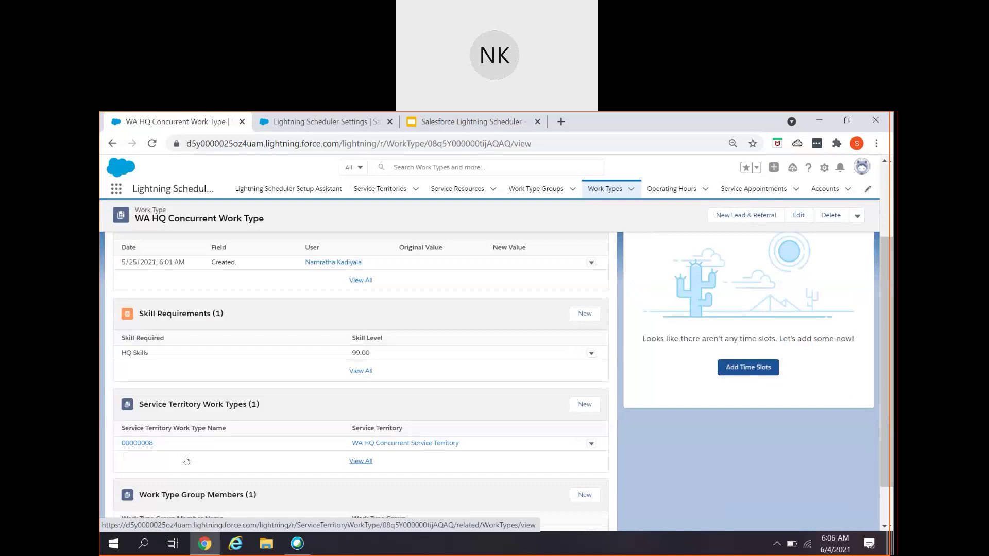
{"action": "scroll", "coordinate": [186, 460], "scroll_direction": "down", "scroll_amount": 1}
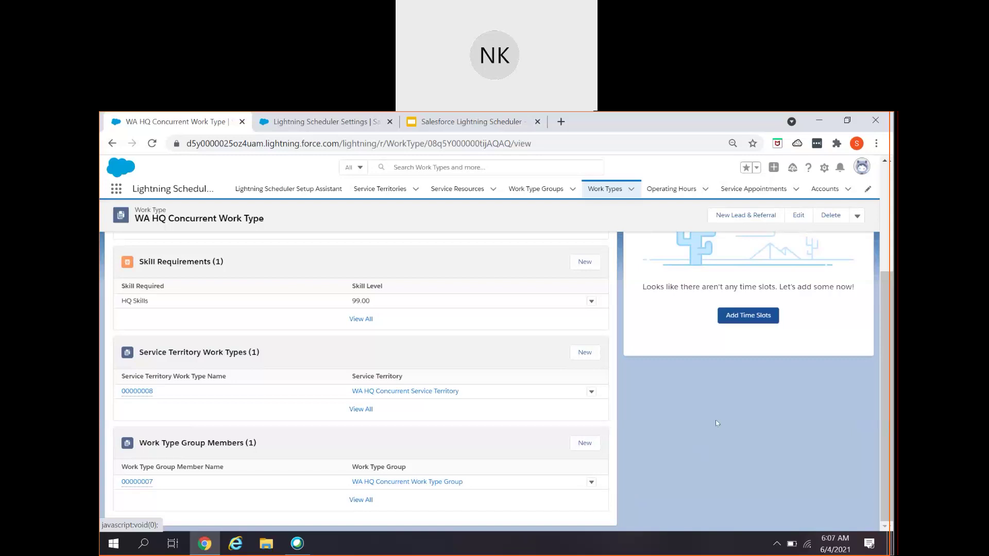
{"action": "left_click", "coordinate": [657, 196]}
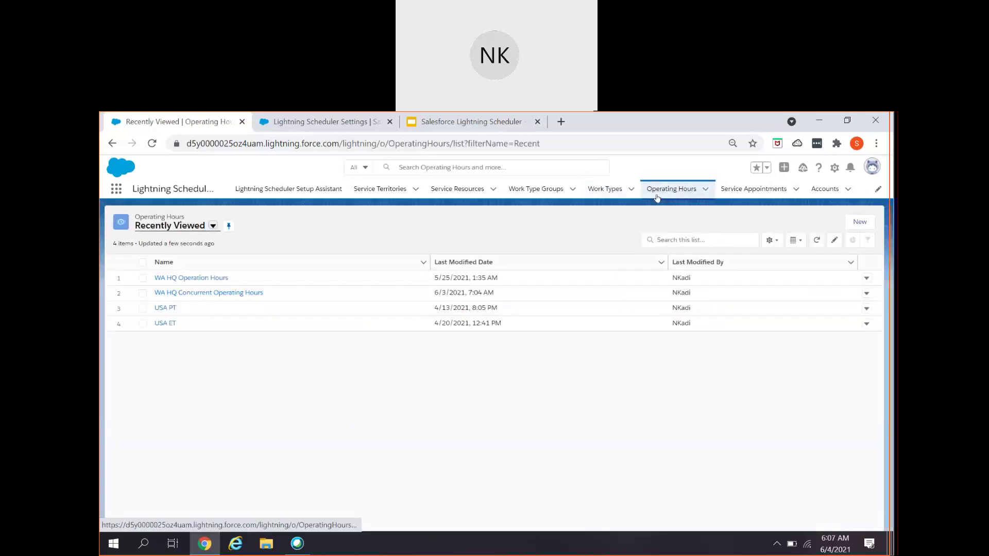
- Inspect the Monday–Saturday concurrent windows of WA HQ Concurrent Operating Hours in its edit form, cancelling unchanged
{"action": "left_click", "coordinate": [202, 292]}
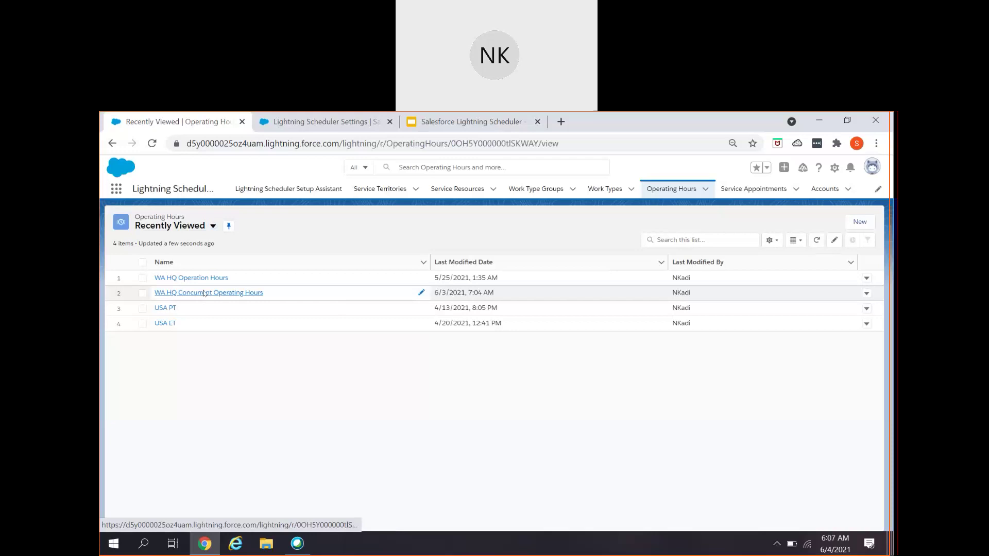
{"action": "left_click", "coordinate": [808, 222]}
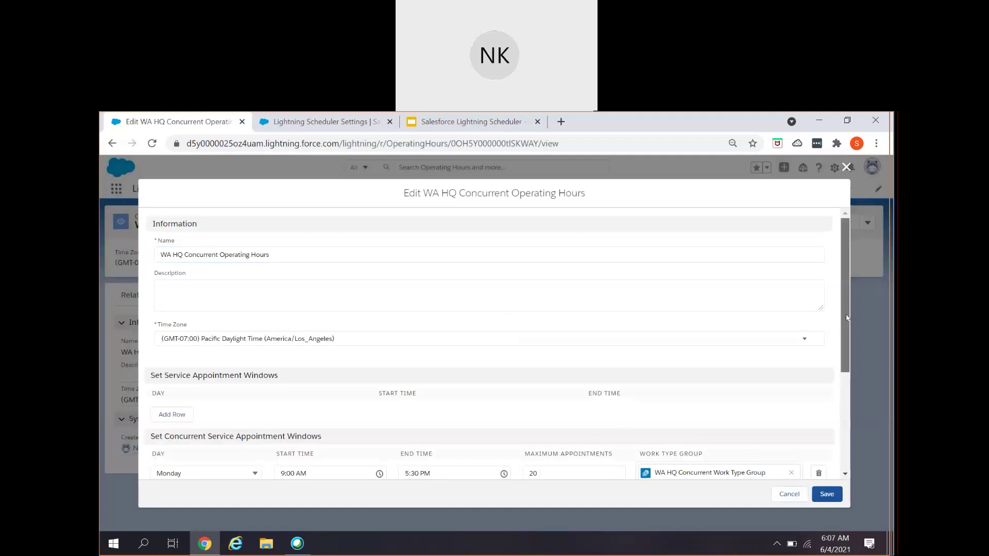
{"action": "left_click_drag", "start_coordinate": [849, 325], "coordinate": [845, 423]}
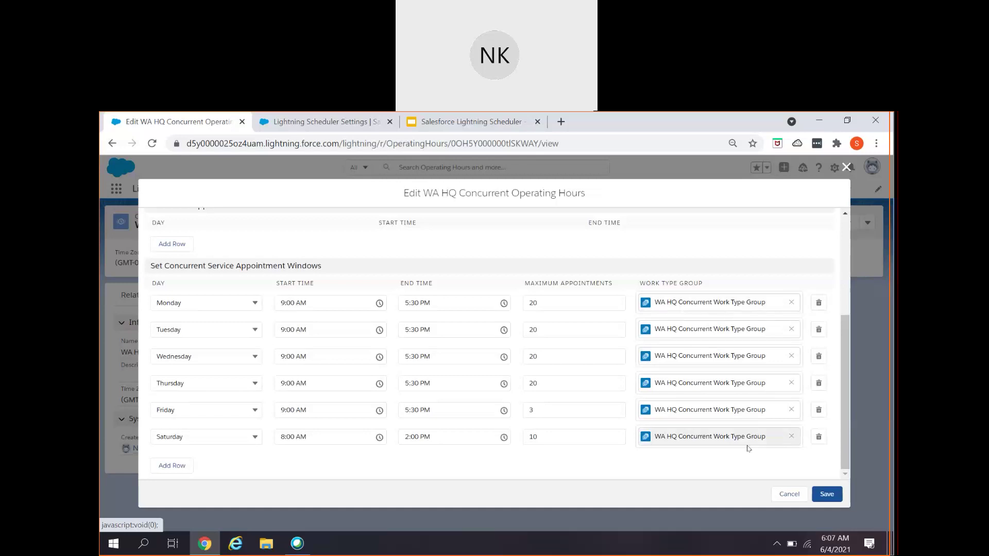
{"action": "left_click", "coordinate": [788, 494]}
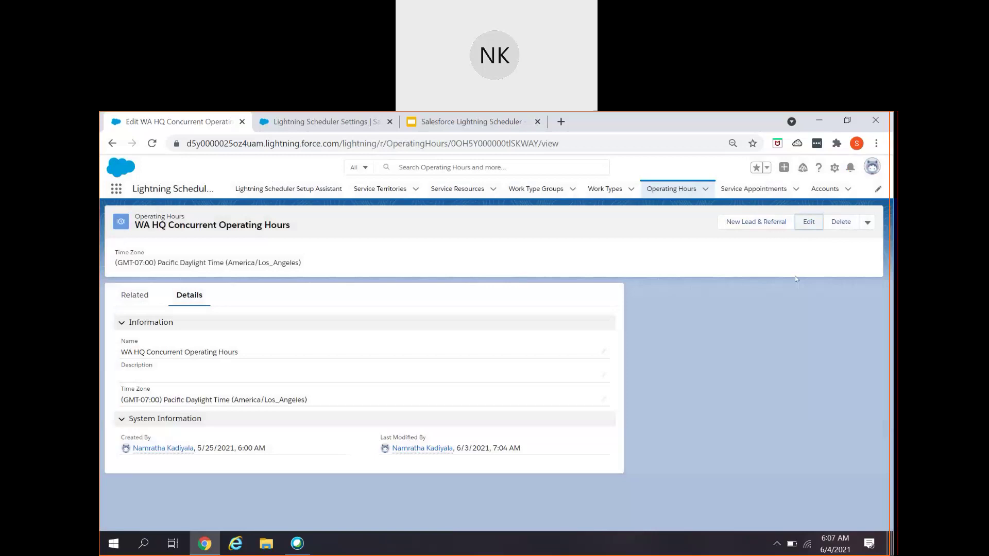
- Launch Schedule Appointment from the SFDCONESTOP Account record
{"action": "left_click", "coordinate": [821, 191]}
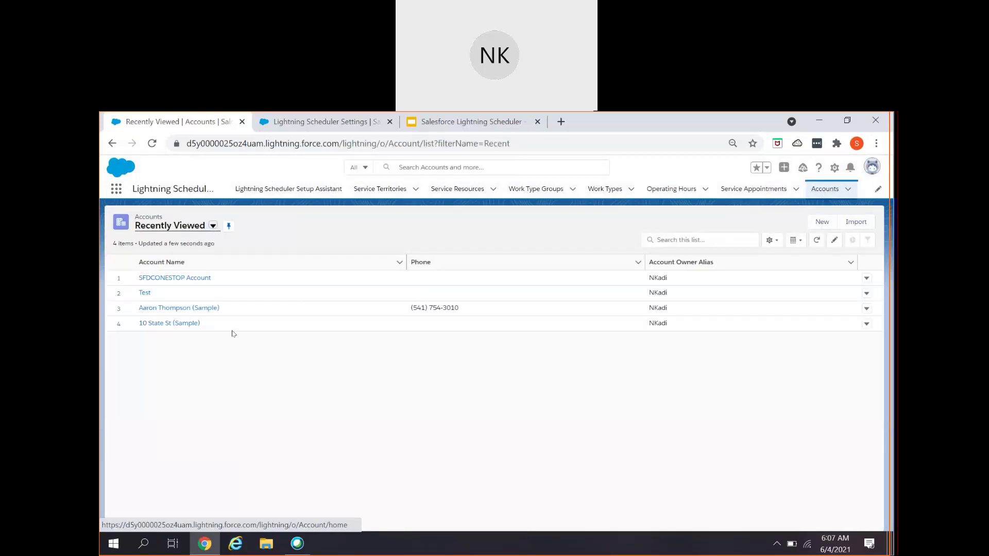
{"action": "left_click", "coordinate": [175, 278]}
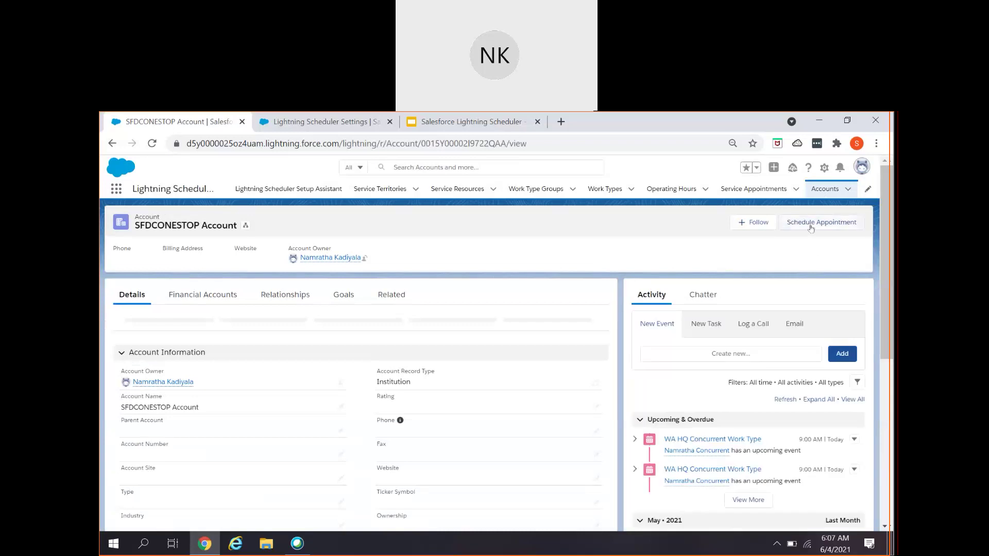
{"action": "left_click", "coordinate": [811, 227]}
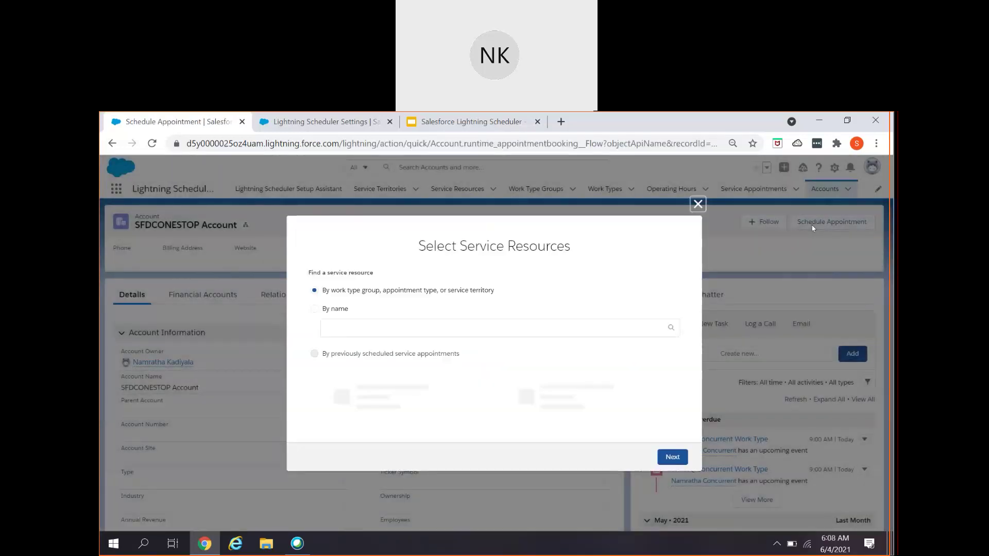
- Choose WA HQ Concurrent Service Resource and the WA HQ Concurrent Work Type Group
{"action": "left_click", "coordinate": [350, 357]}
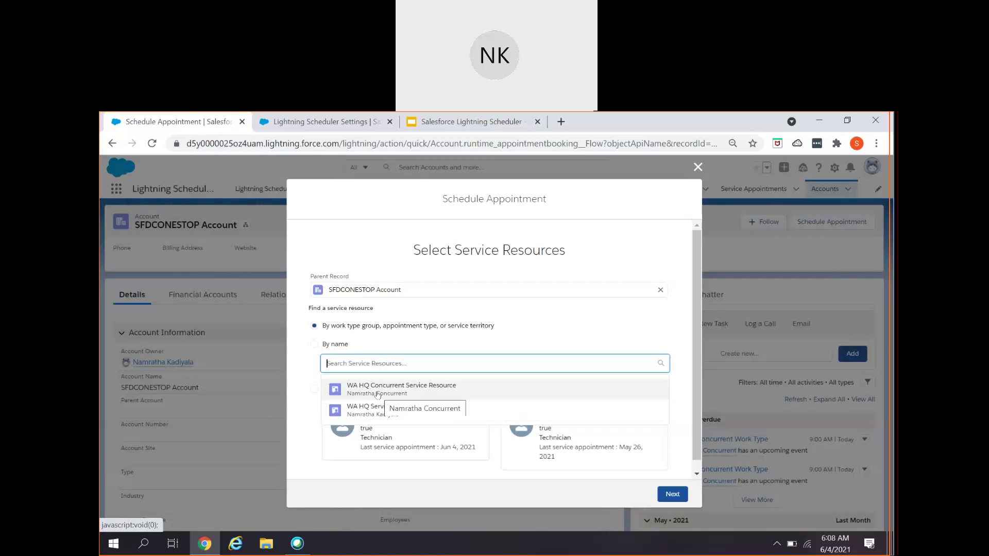
{"action": "left_click", "coordinate": [377, 395]}
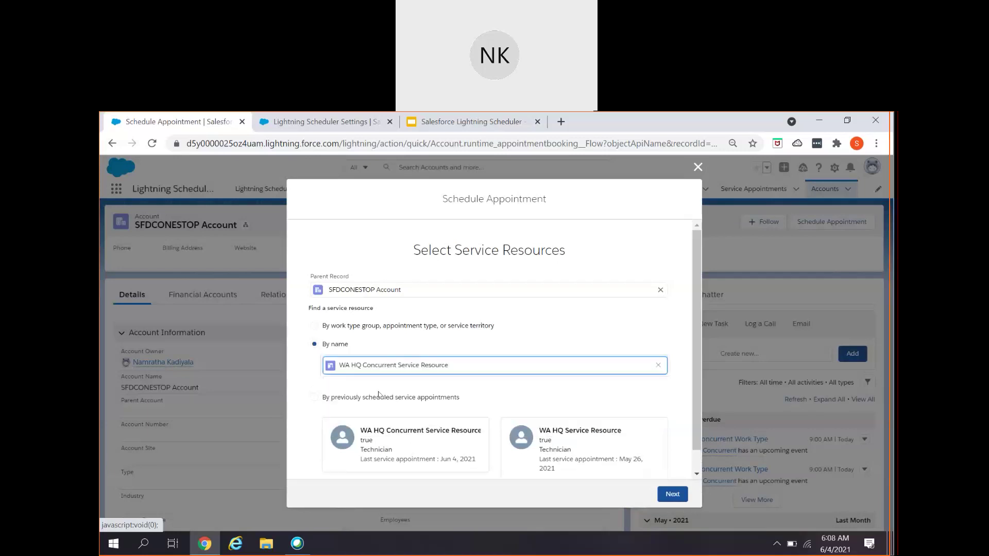
{"action": "left_click", "coordinate": [672, 494]}
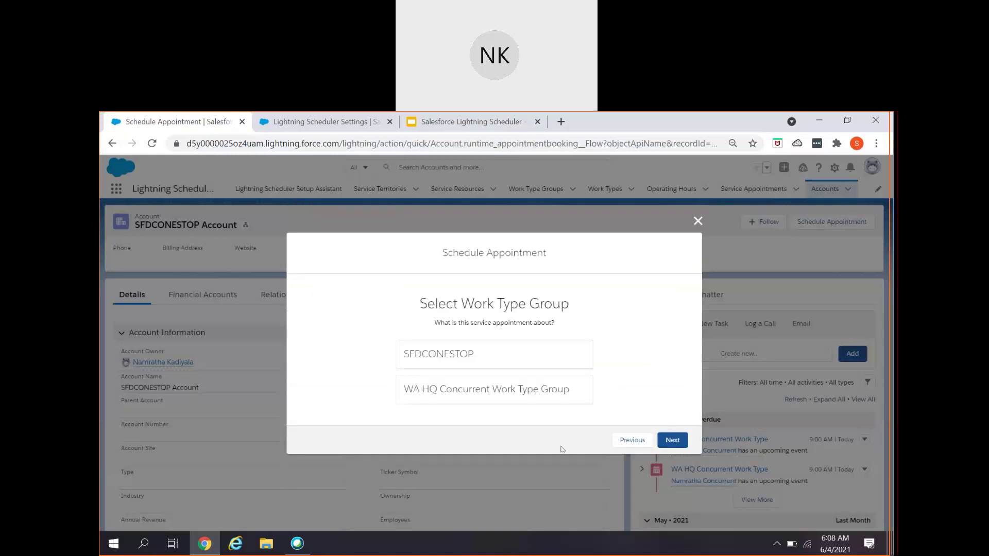
{"action": "left_click", "coordinate": [522, 390]}
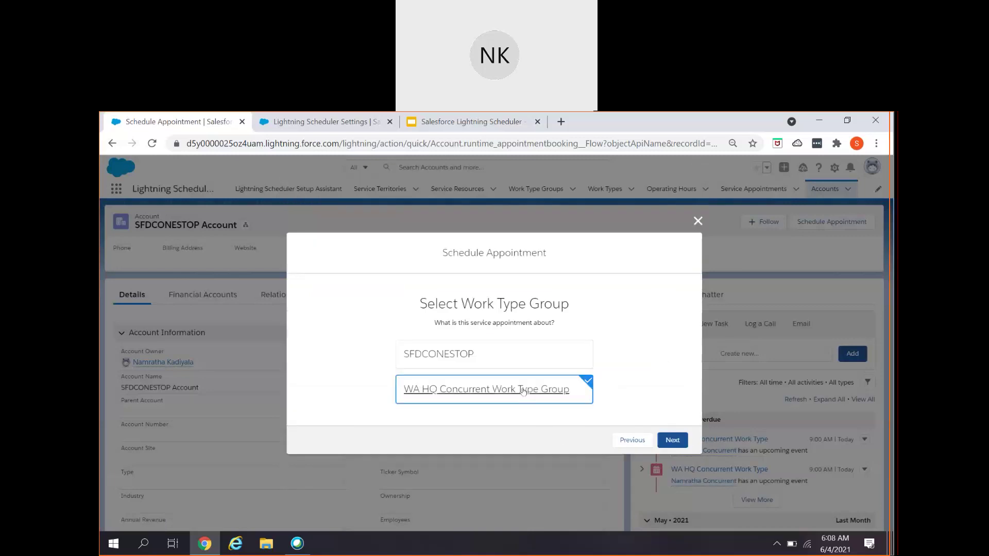
{"action": "left_click", "coordinate": [670, 440]}
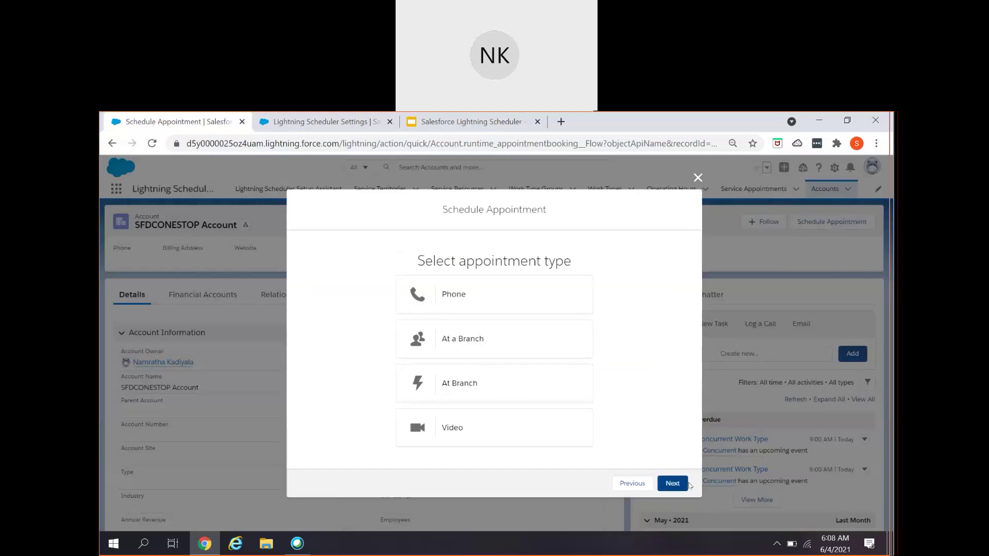
- Search the service address, pick the Bellevue suggestion, and select WA HQ Concurrent Service Territory
{"action": "left_click", "coordinate": [672, 484]}
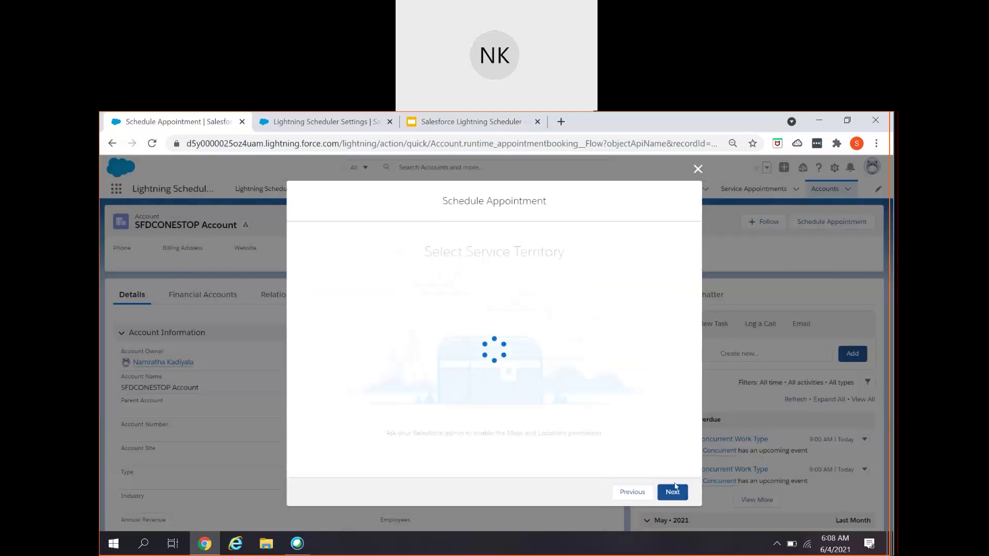
{"action": "left_click", "coordinate": [434, 307]}
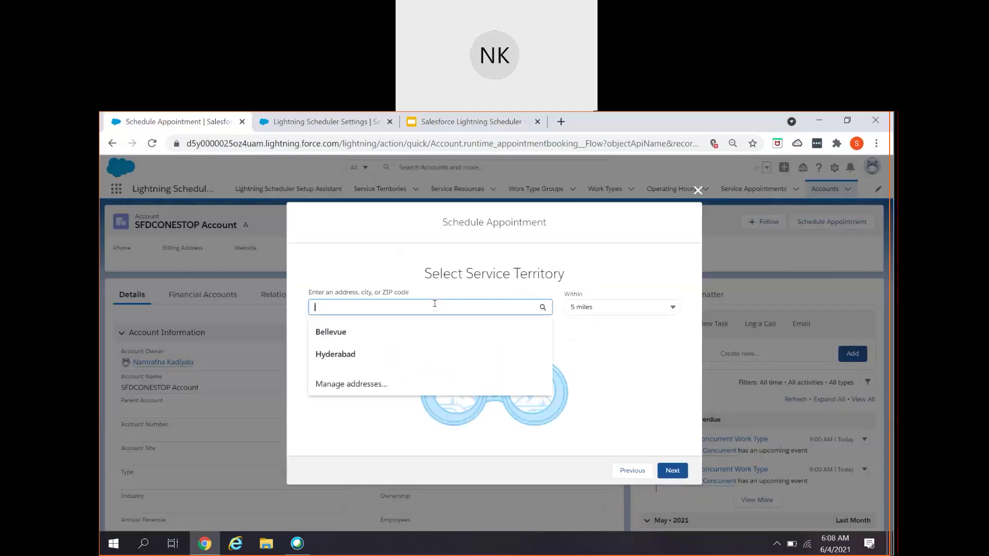
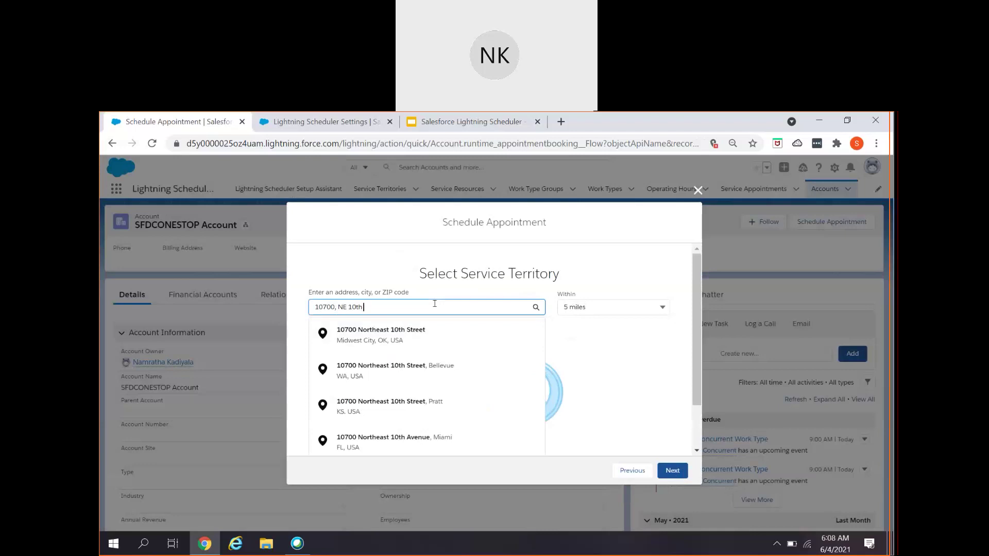
{"action": "left_click", "coordinate": [380, 372]}
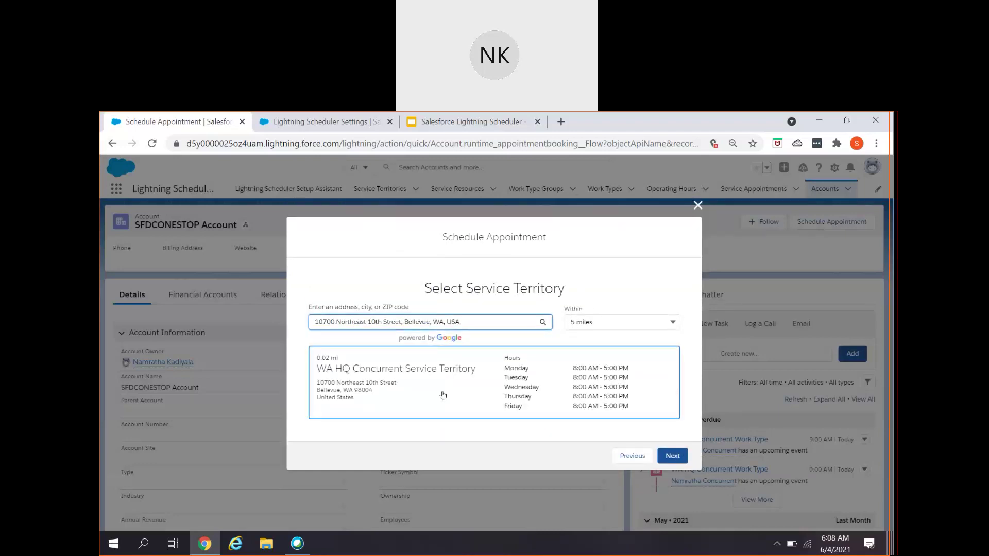
{"action": "left_click", "coordinate": [442, 394]}
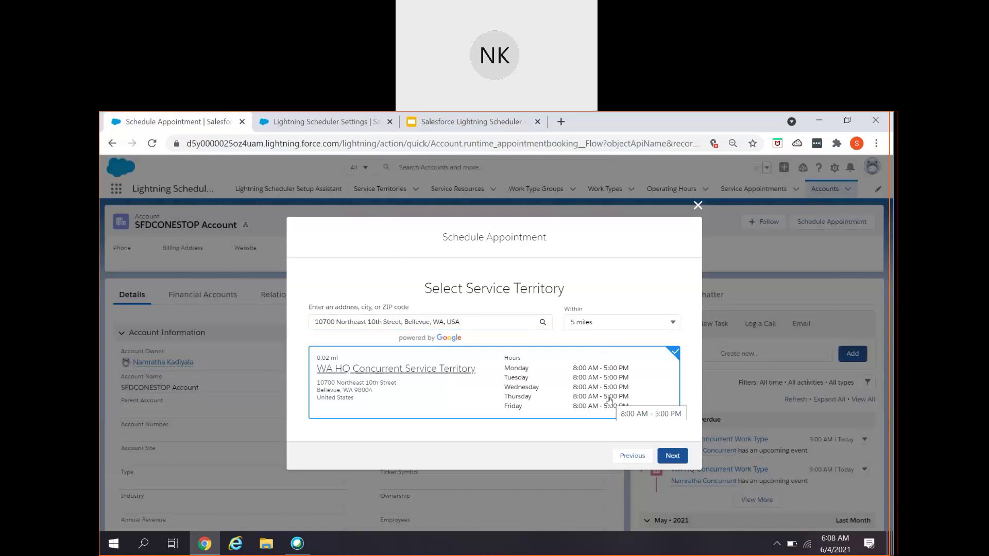
{"action": "left_click", "coordinate": [670, 455]}
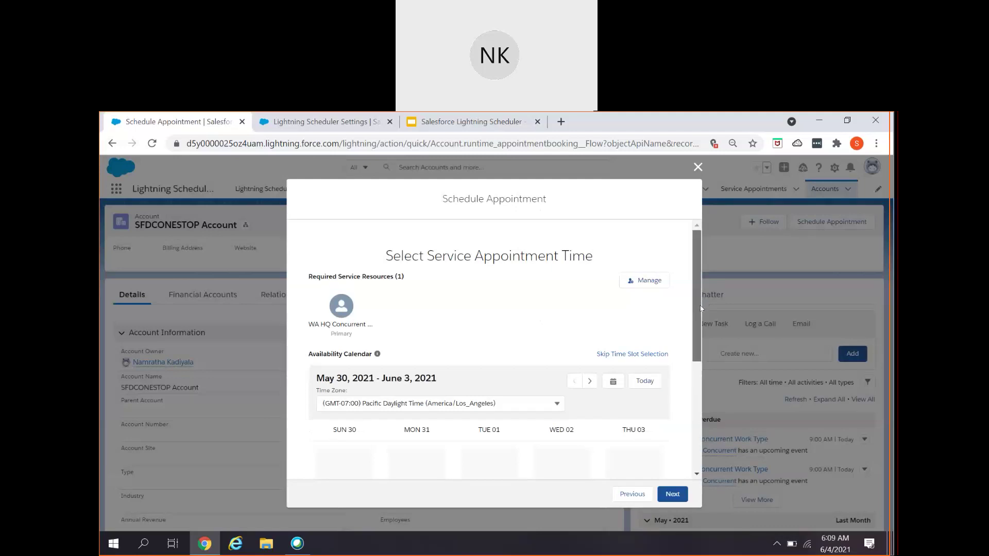
- Move to the June 4–8 week and pick the Friday 9:30–10:00 am slot
{"action": "scroll", "coordinate": [700, 317], "scroll_direction": "down", "scroll_amount": 1}
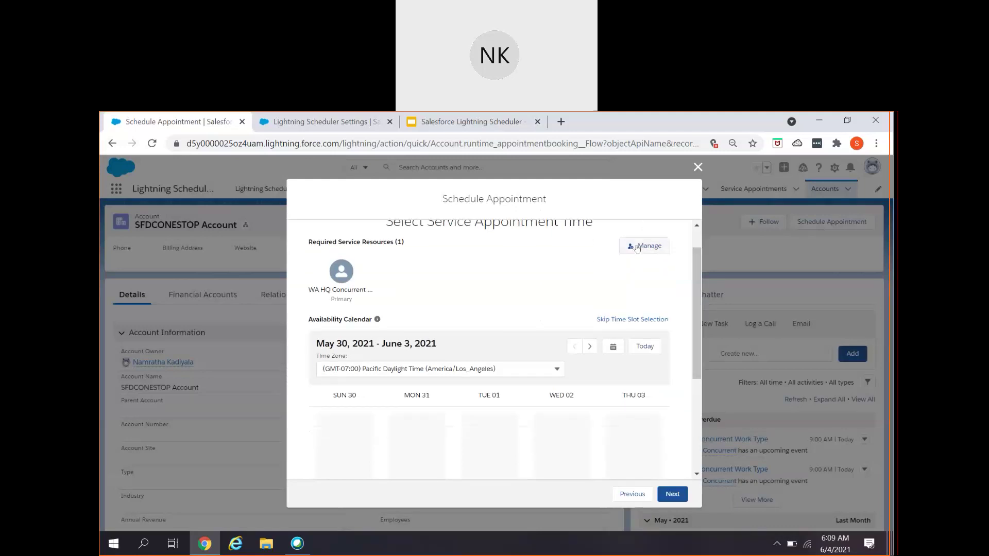
{"action": "left_click", "coordinate": [645, 245]}
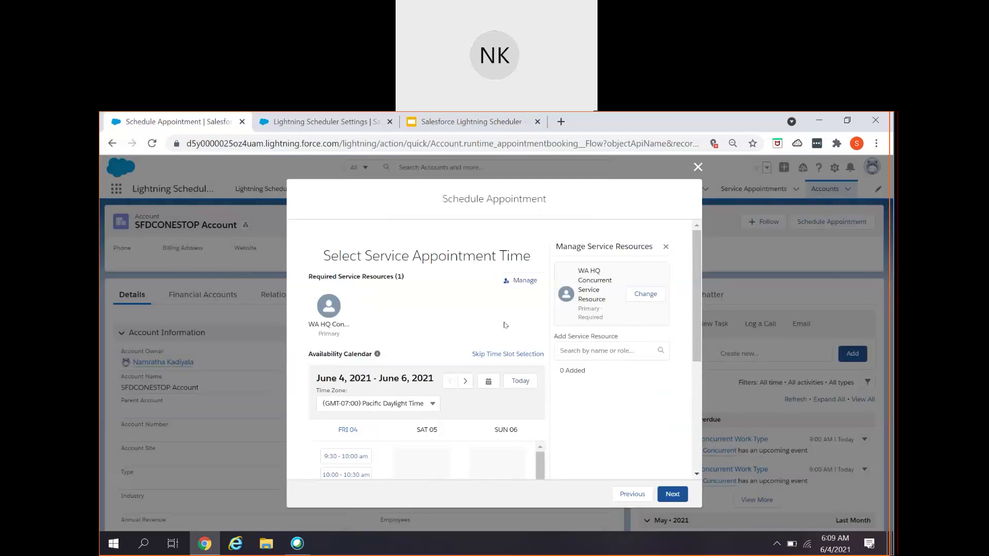
{"action": "left_click", "coordinate": [665, 247]}
{"action": "scroll", "coordinate": [700, 308], "scroll_direction": "down", "scroll_amount": 2}
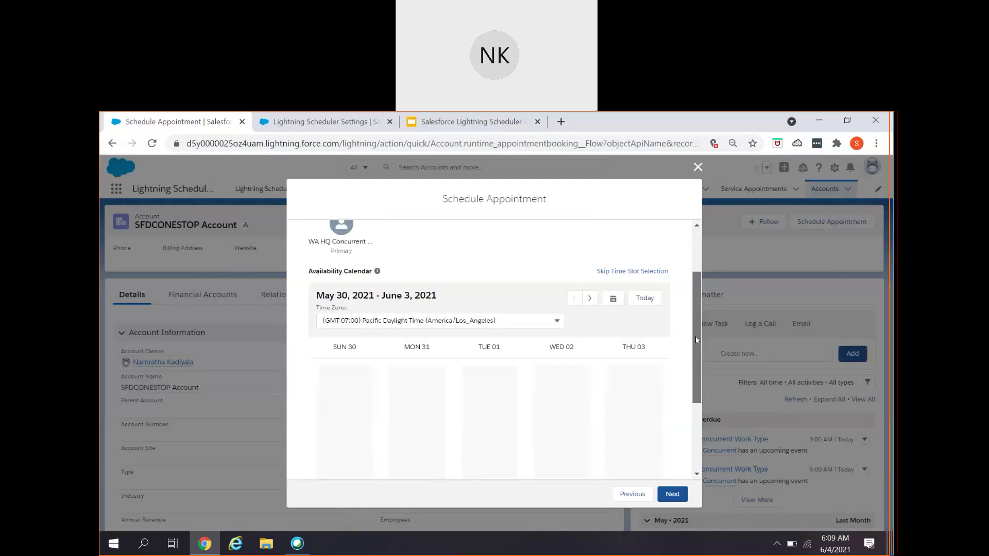
{"action": "left_click", "coordinate": [590, 266]}
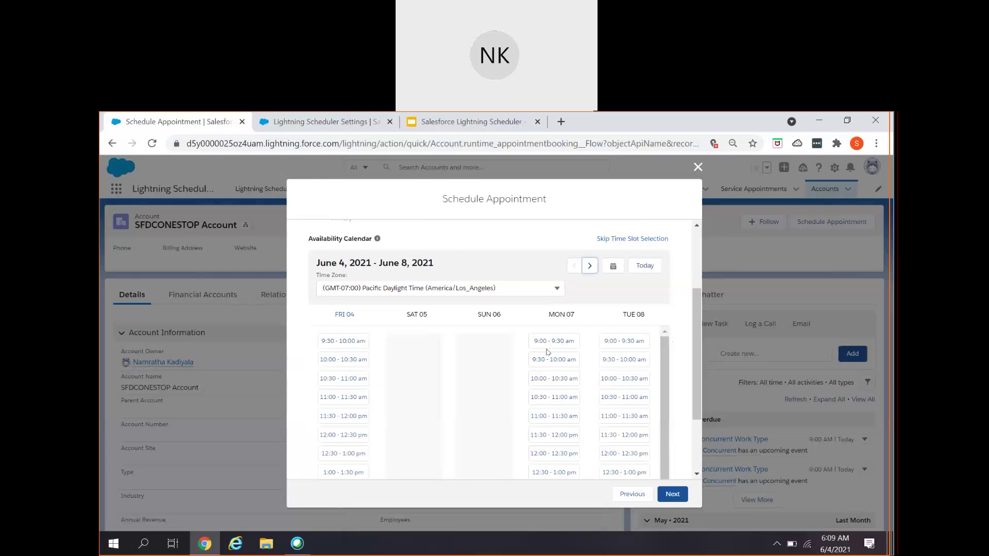
{"action": "scroll", "coordinate": [547, 352], "scroll_direction": "down", "scroll_amount": 2}
{"action": "scroll", "coordinate": [661, 412], "scroll_direction": "down", "scroll_amount": 3}
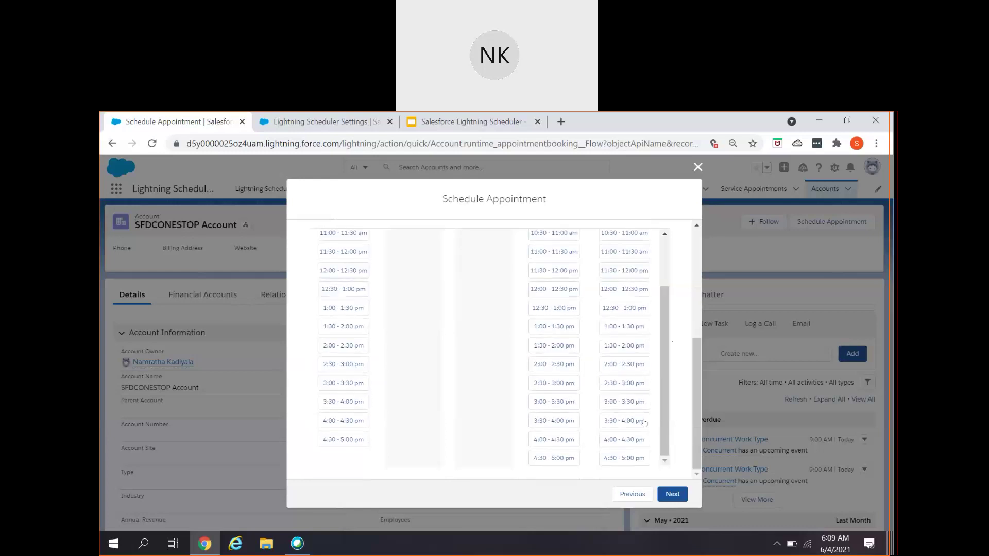
{"action": "scroll", "coordinate": [643, 423], "scroll_direction": "up", "scroll_amount": 5}
{"action": "scroll", "coordinate": [537, 421], "scroll_direction": "up", "scroll_amount": 3}
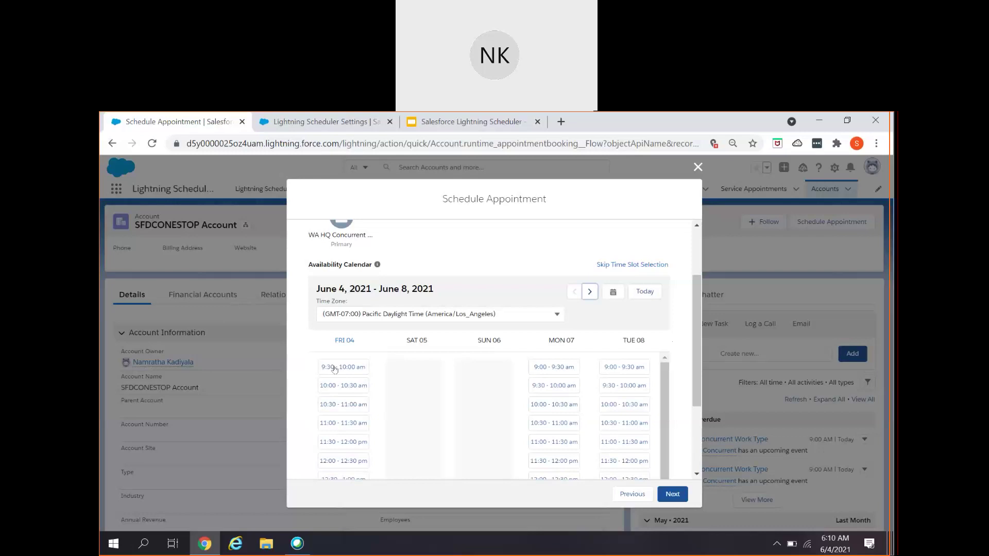
{"action": "left_click", "coordinate": [334, 369]}
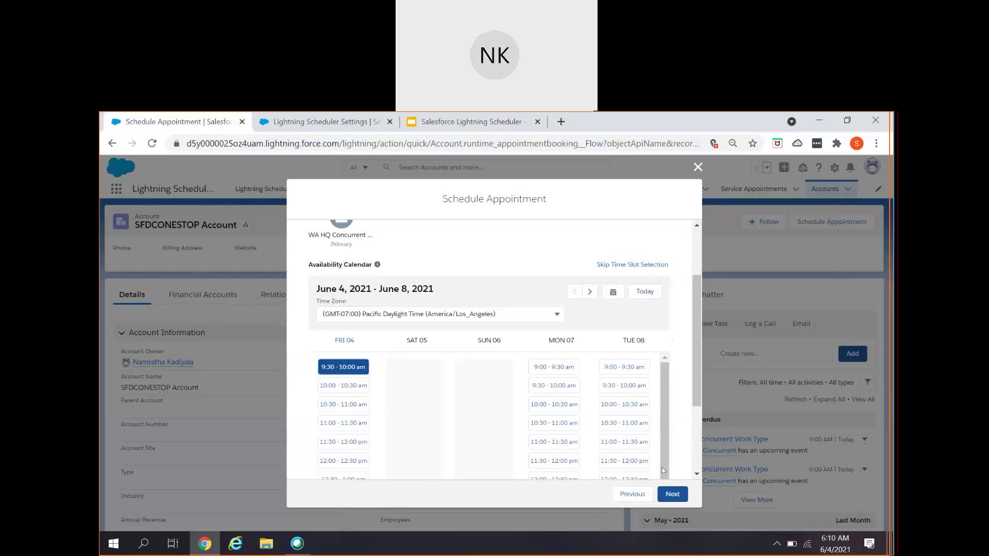
{"action": "left_click", "coordinate": [671, 495]}
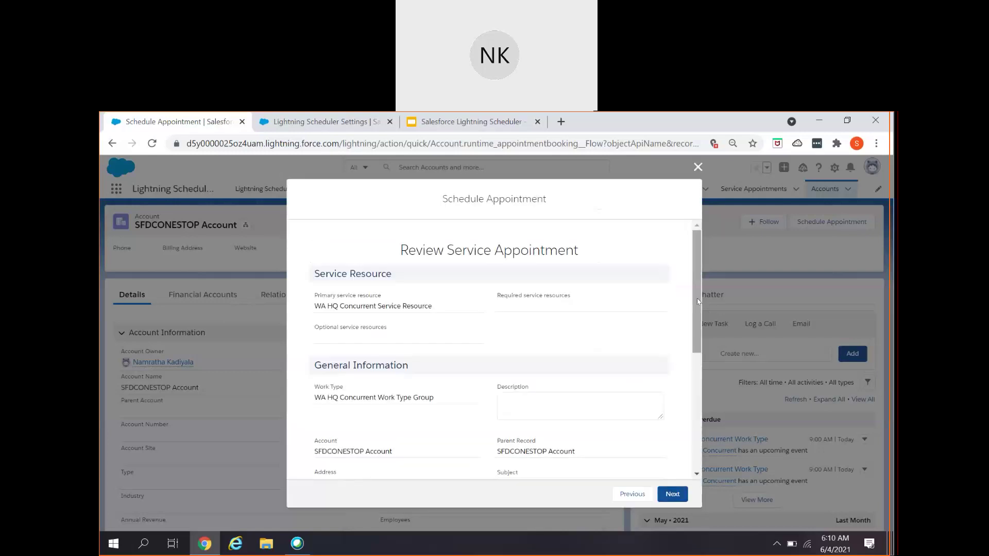
- Submit the reviewed Friday 9:30 am appointment and finish back on the SFDCONESTOP Account
{"action": "scroll", "coordinate": [672, 391], "scroll_direction": "down", "scroll_amount": 4}
{"action": "scroll", "coordinate": [672, 392], "scroll_direction": "down", "scroll_amount": 1}
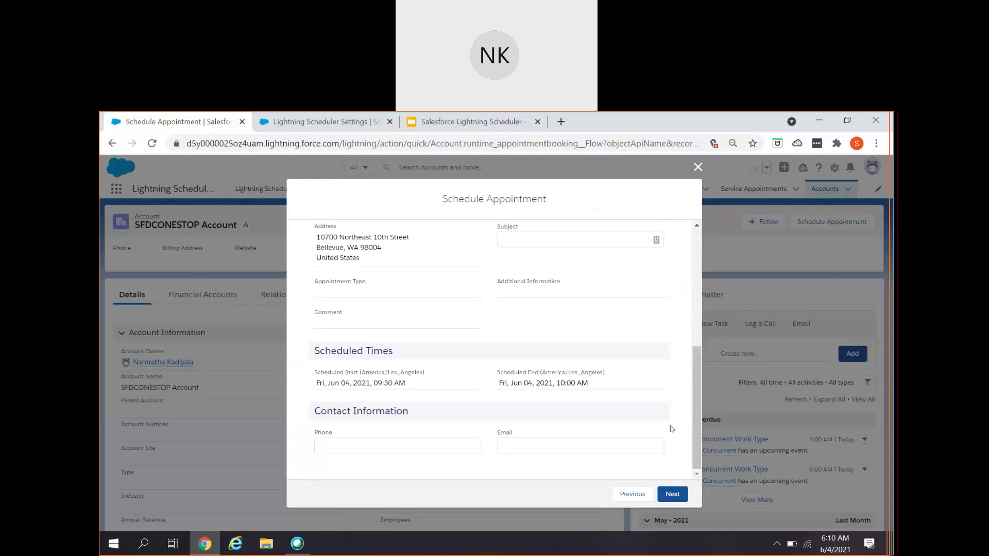
{"action": "left_click", "coordinate": [664, 495]}
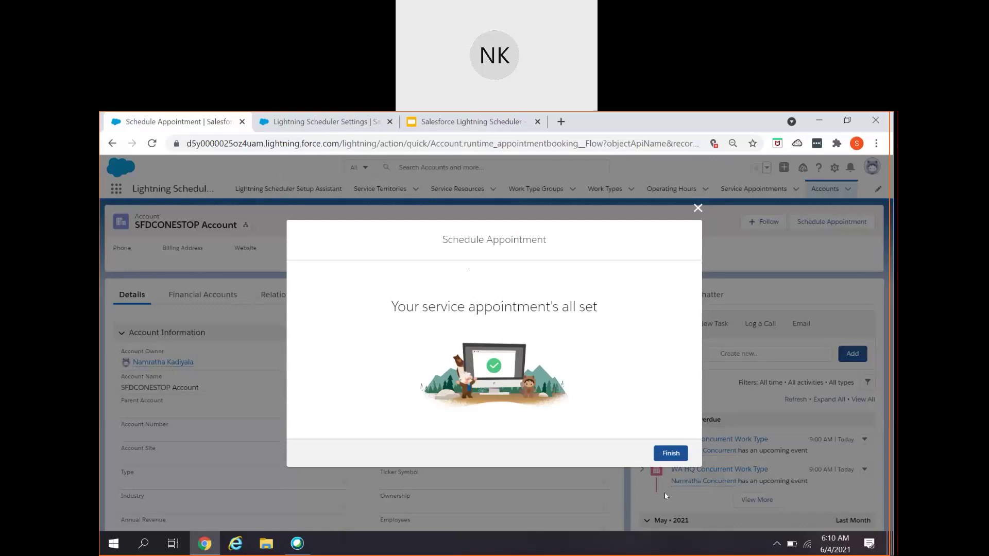
{"action": "left_click", "coordinate": [665, 453]}
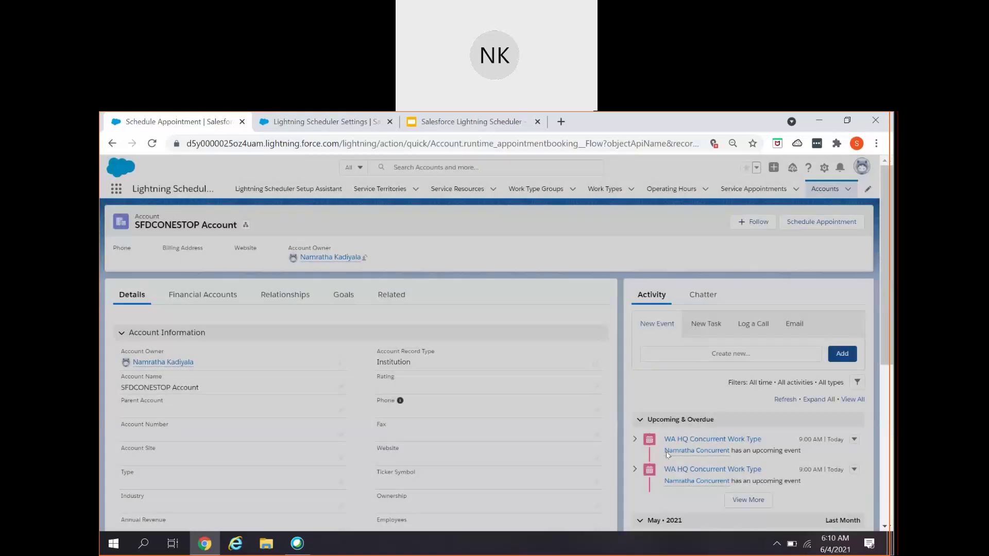